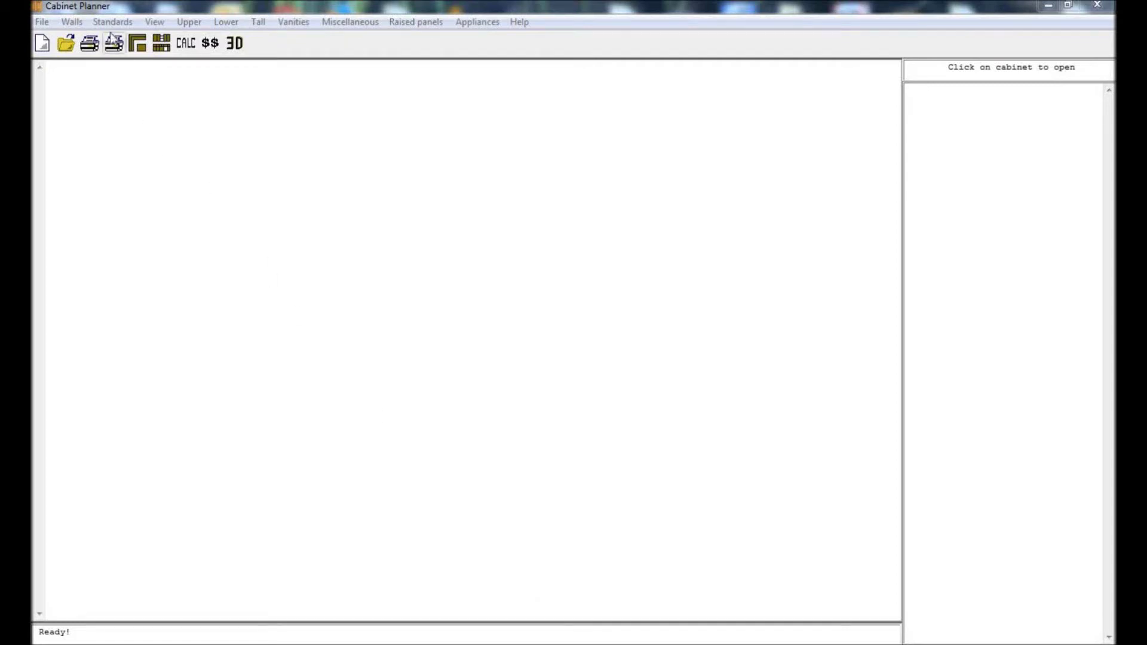
- Enter the company name and address on Lines 1–3 of Company Name settings and save them
left_click(112, 21)
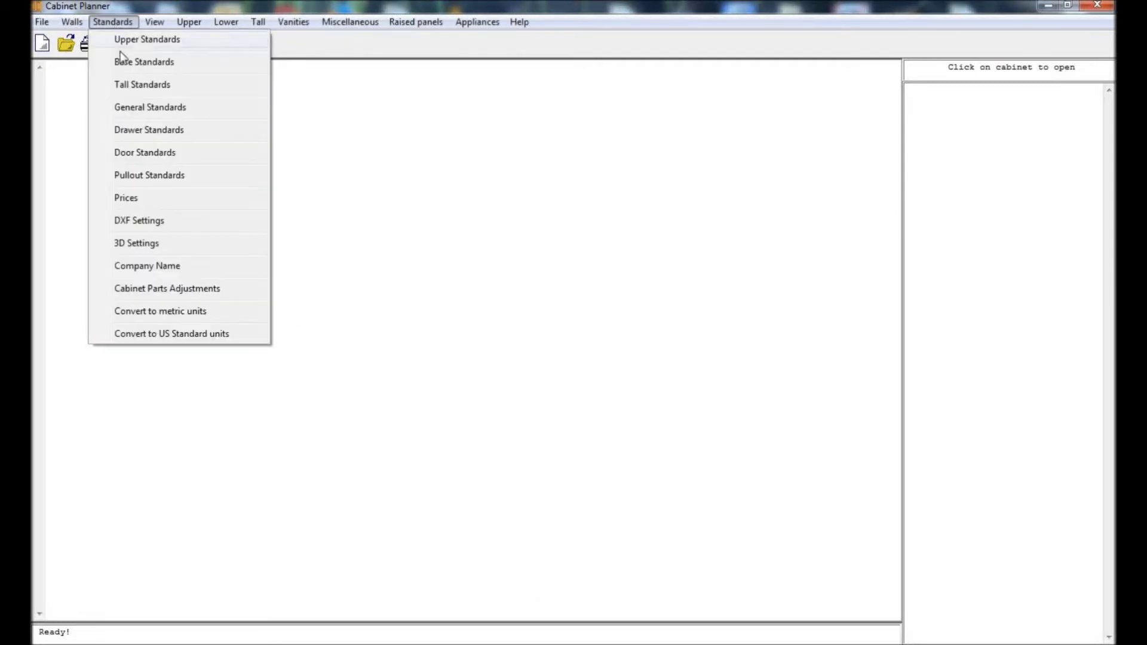
left_click(153, 267)
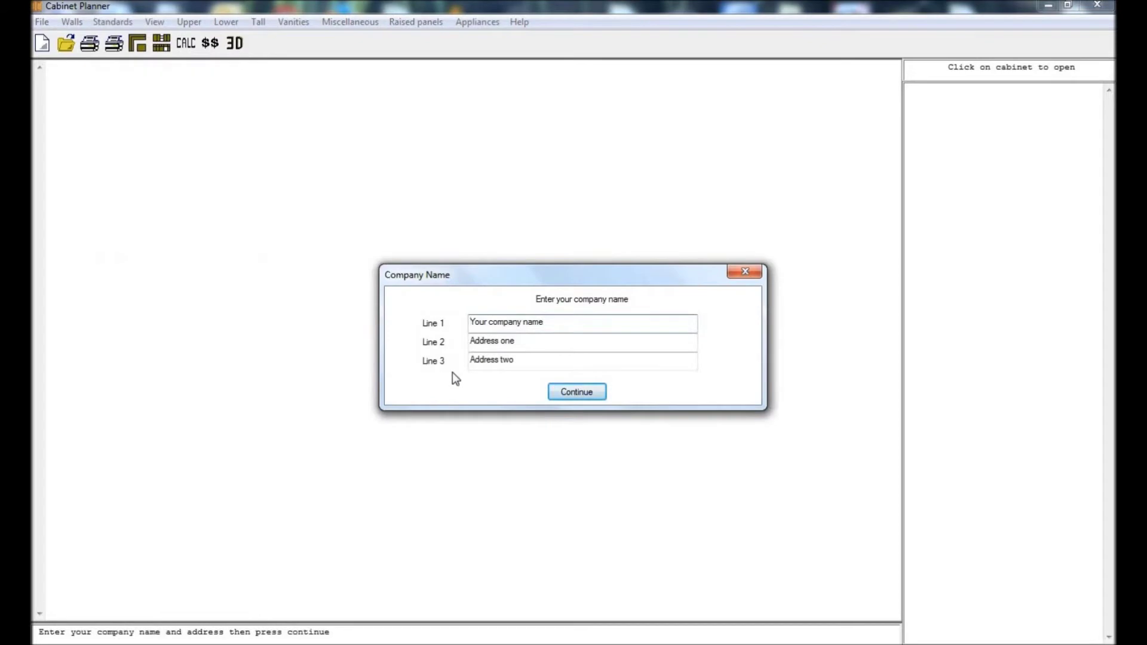
left_click_drag(544, 323, 472, 325)
left_click(552, 324)
left_click(565, 392)
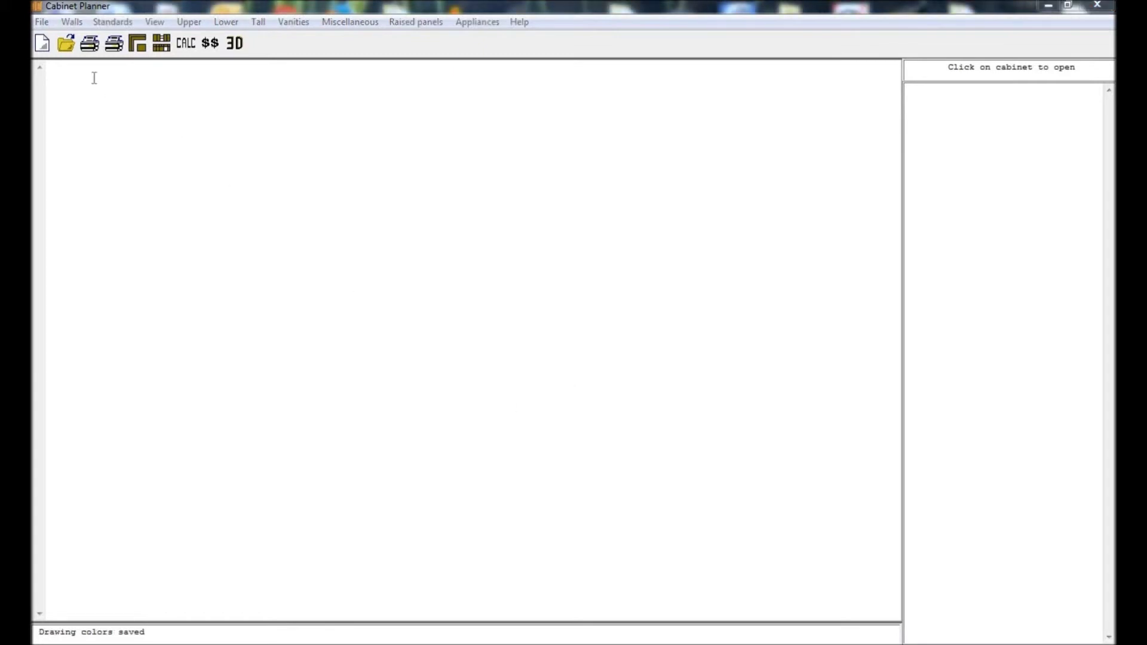
- Set the cabinet drawing colour to custom orange-brown (Red 187, Green 120, Blue 53) and save
left_click(42, 22)
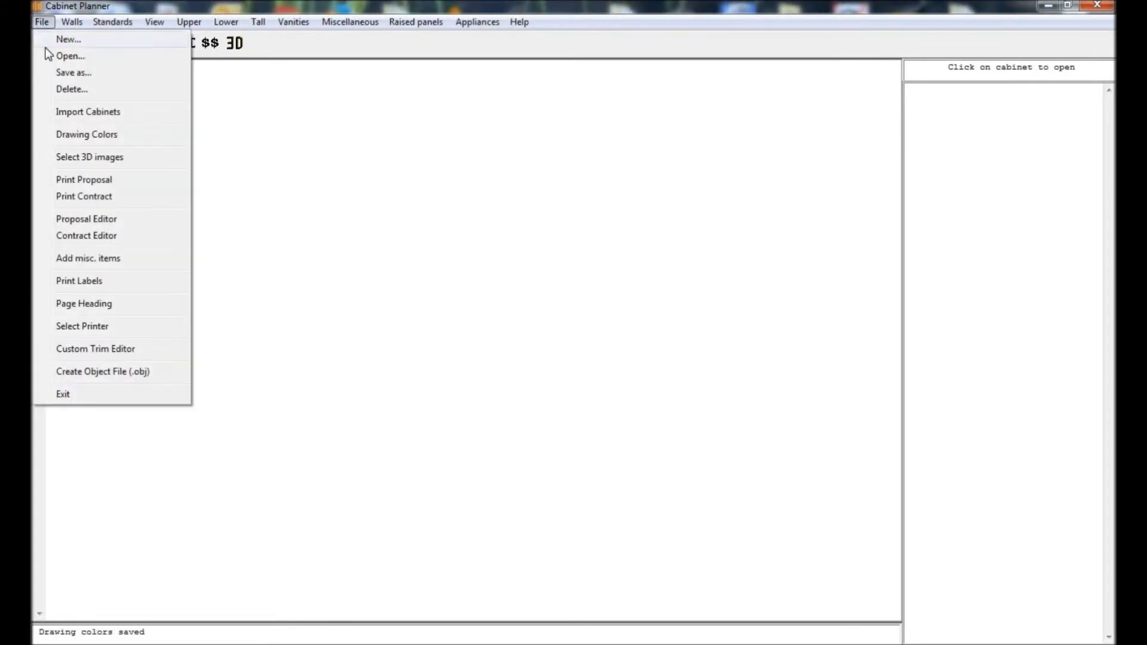
left_click(73, 134)
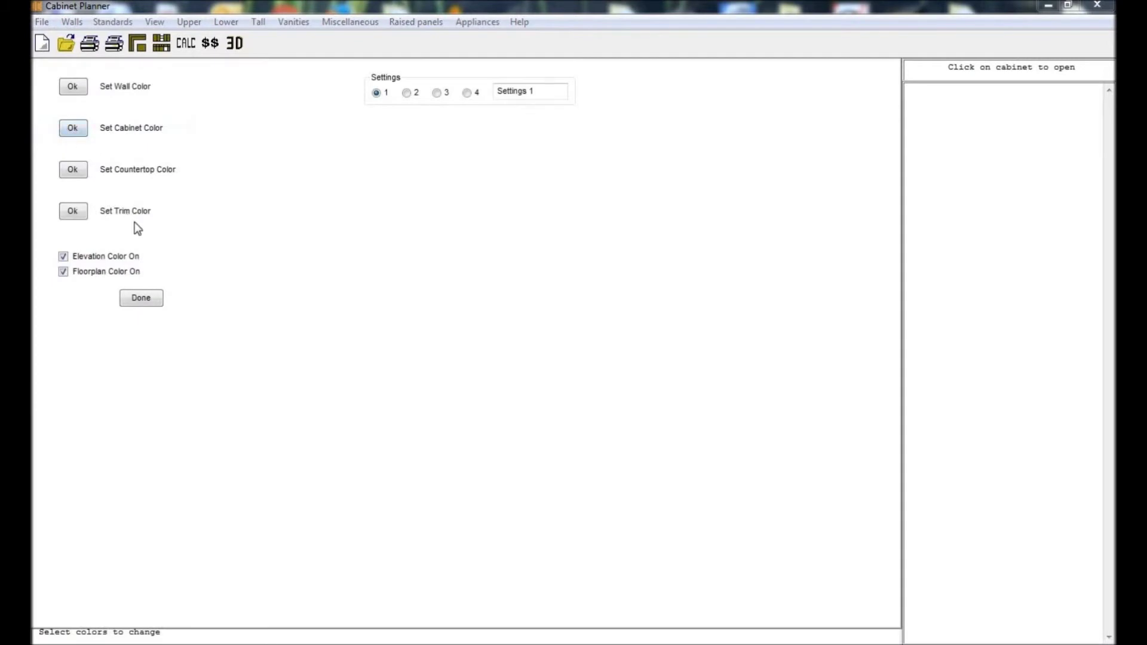
left_click(80, 126)
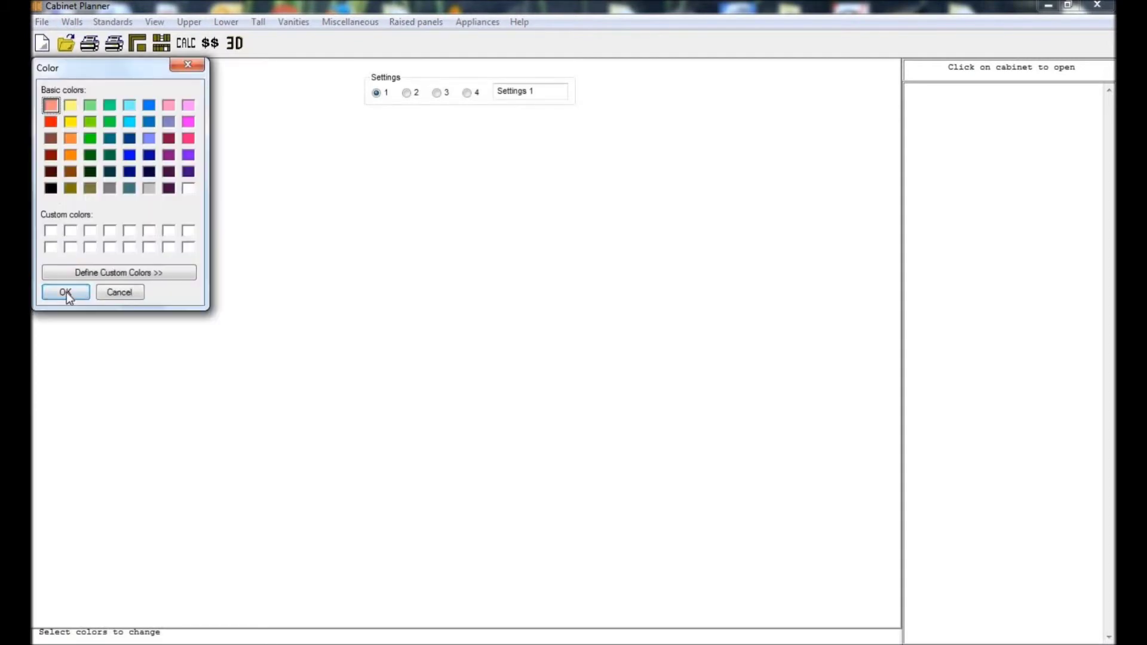
left_click(138, 274)
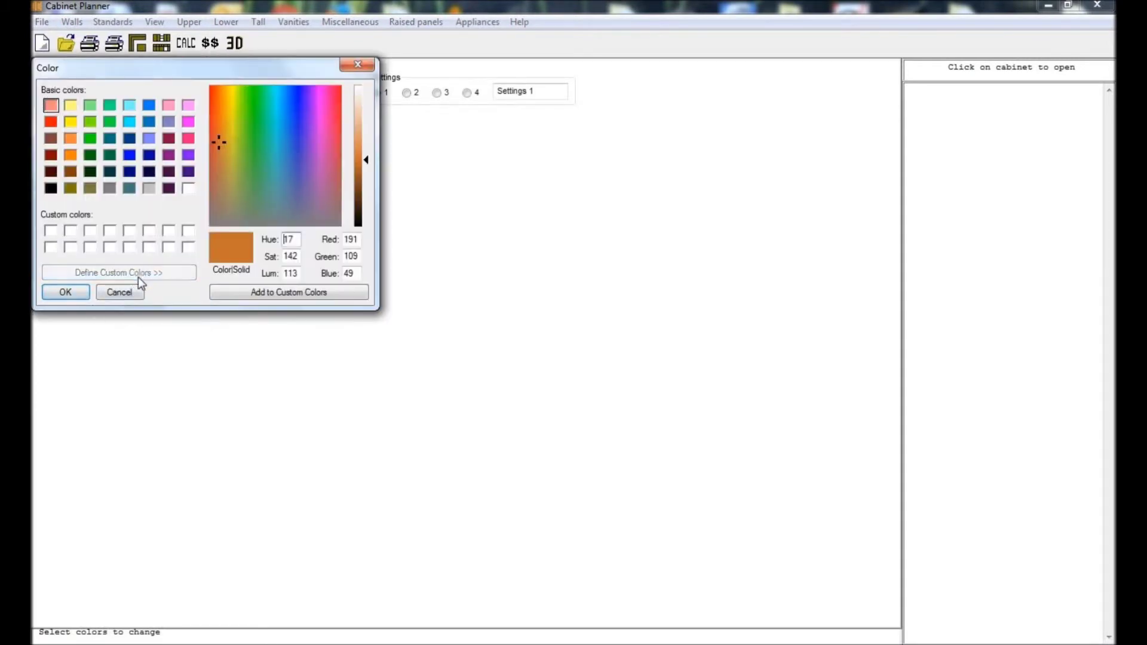
mouse_move(219, 145)
left_mouse_down()
mouse_move(228, 161)
mouse_move(221, 149)
left_mouse_up()
left_click(67, 291)
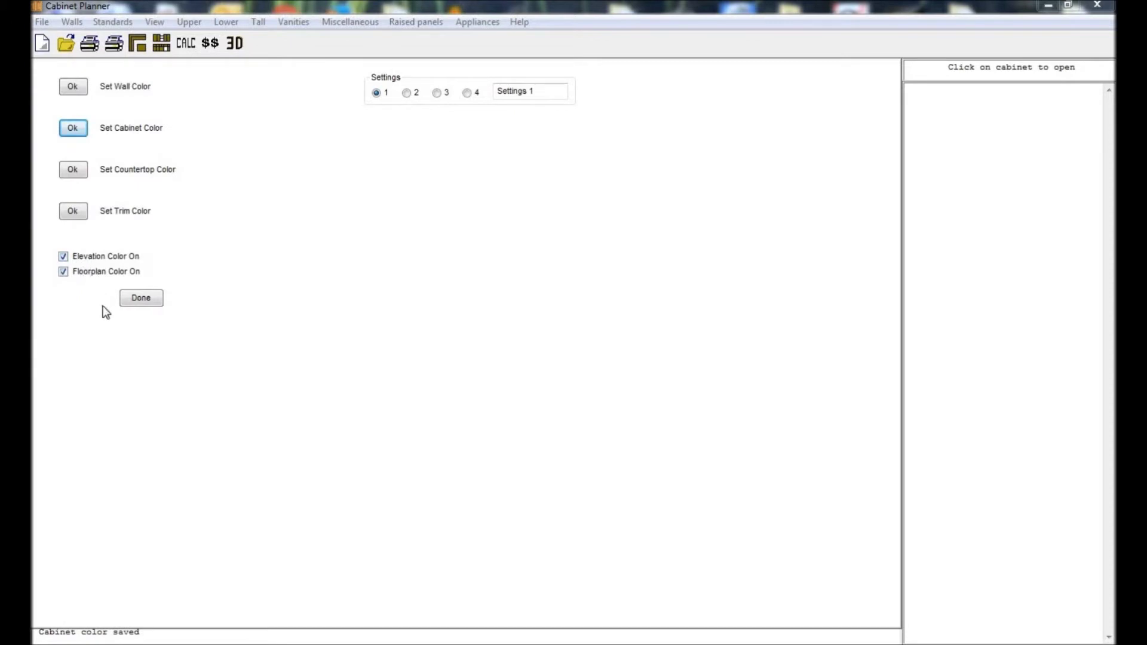
left_click(143, 300)
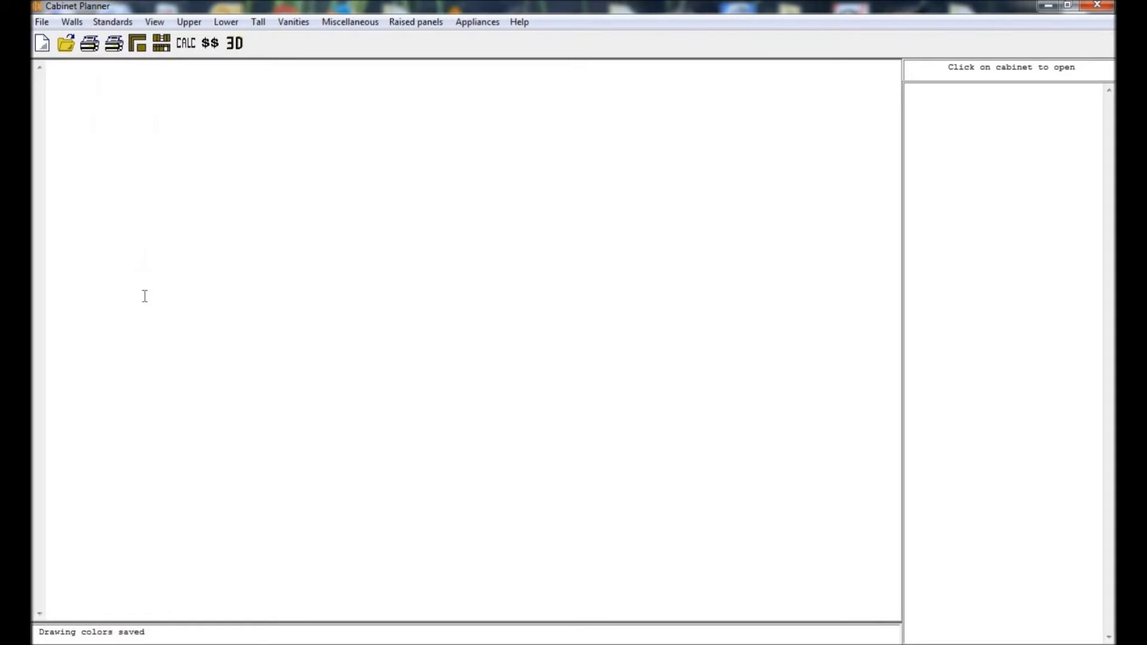
- Choose the Hickory 2 wood texture as the 3D image for cabinets only
left_click(42, 22)
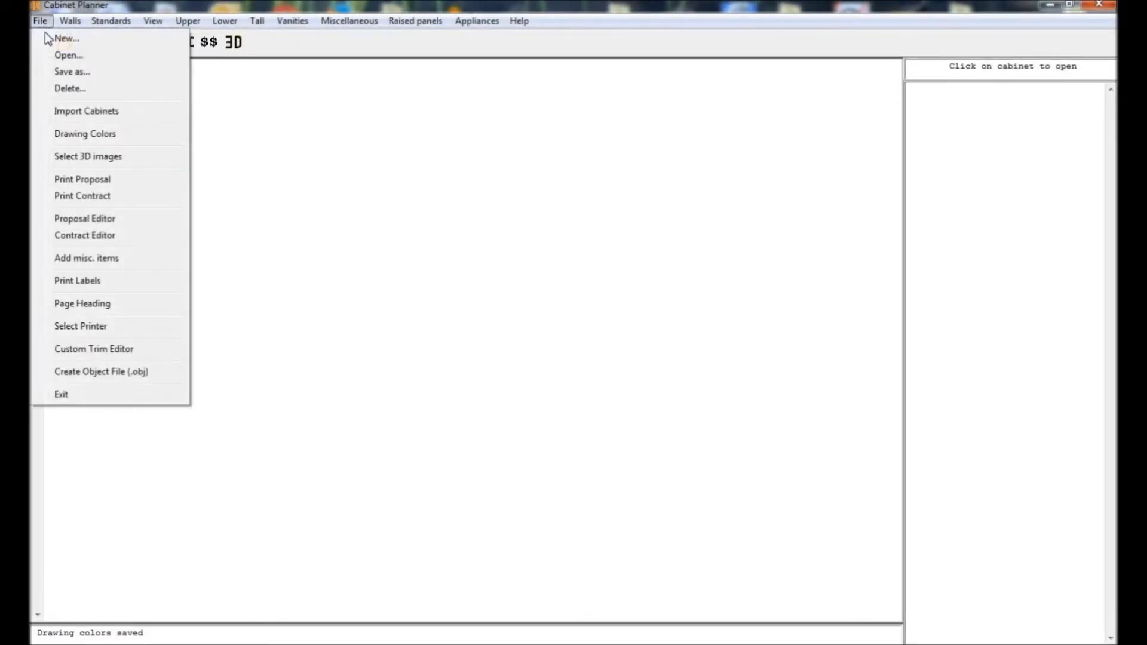
left_click(82, 156)
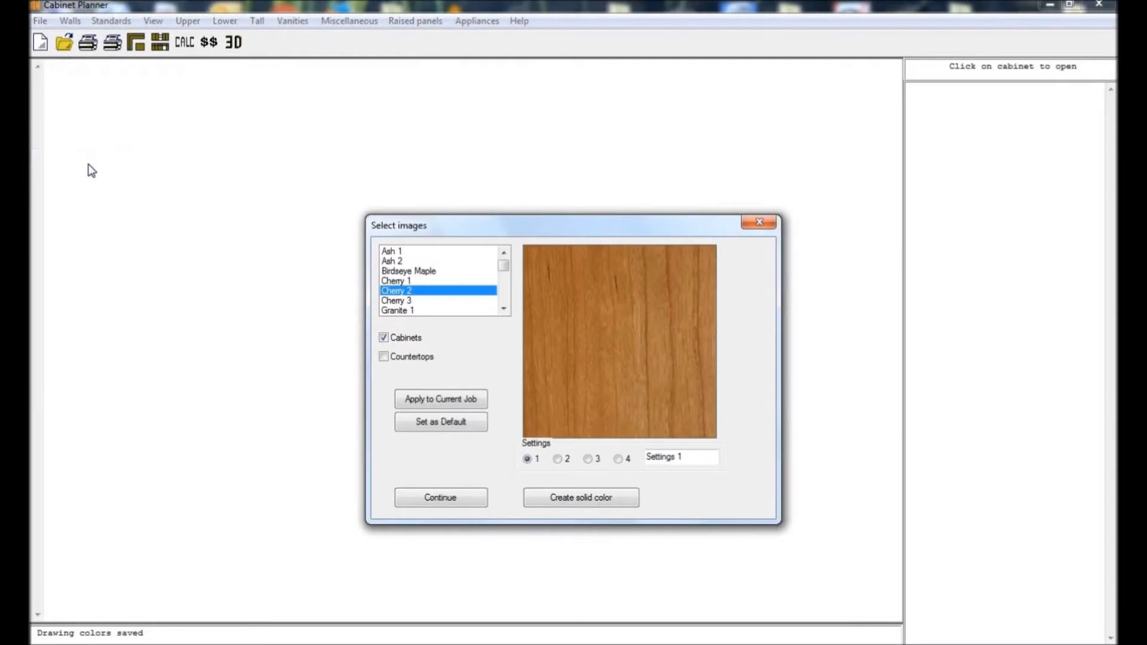
left_click(384, 357)
left_click(383, 338)
left_click(504, 308)
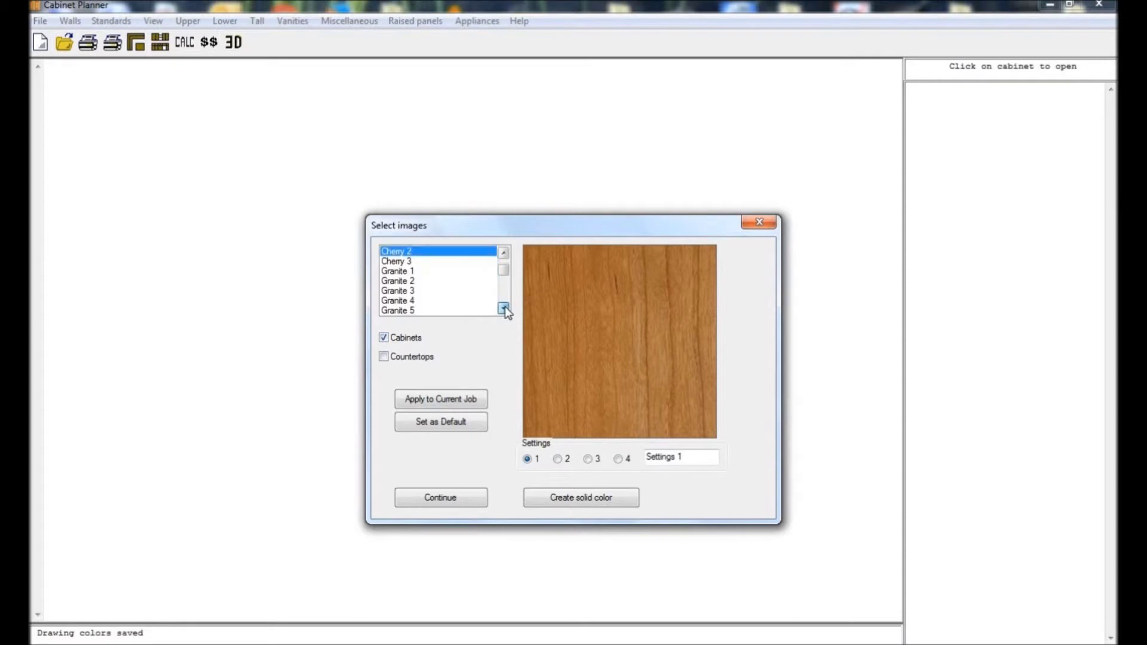
left_click(504, 309)
left_click(395, 301)
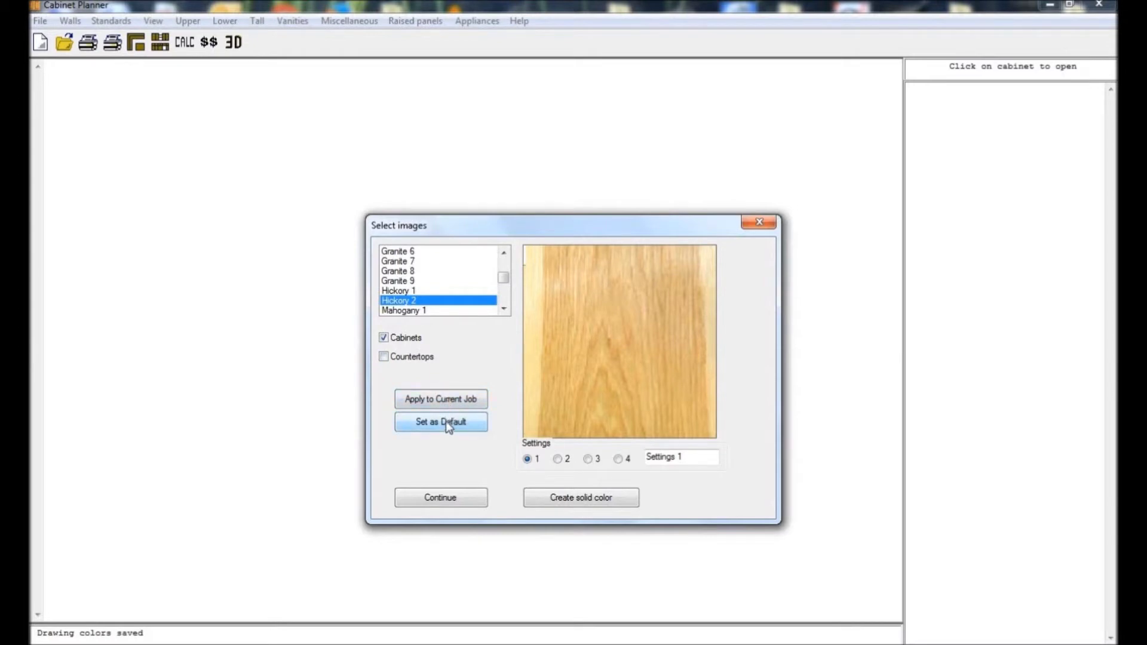
- Abandon the solid-colour texture prompt and save the 3D image choices
left_click(531, 507)
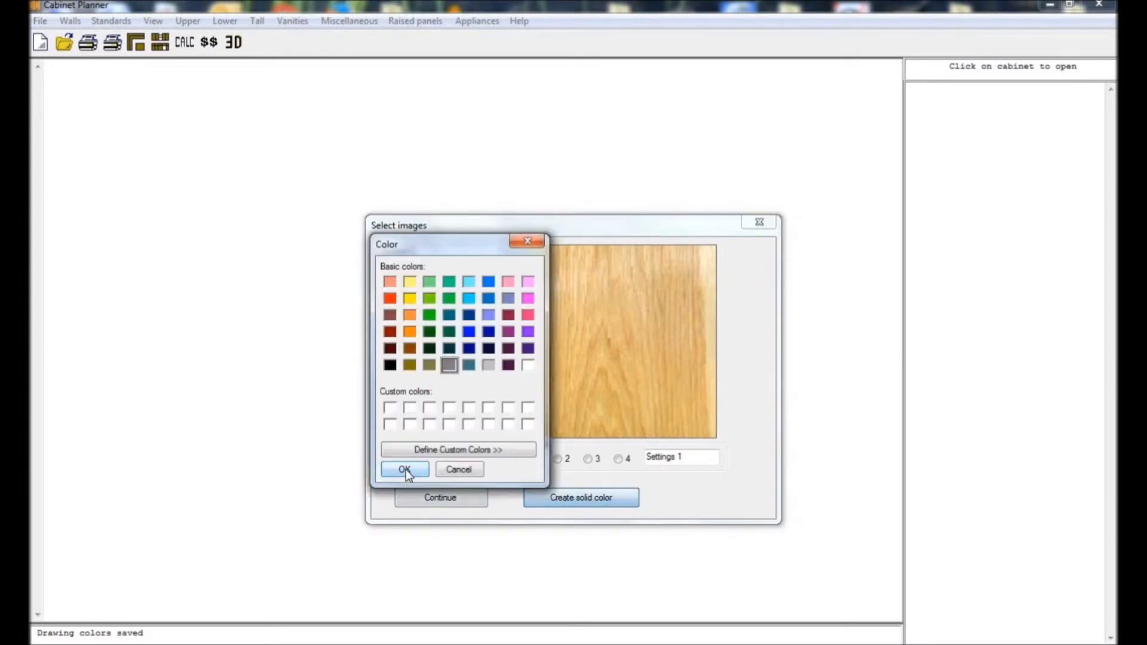
left_click(458, 470)
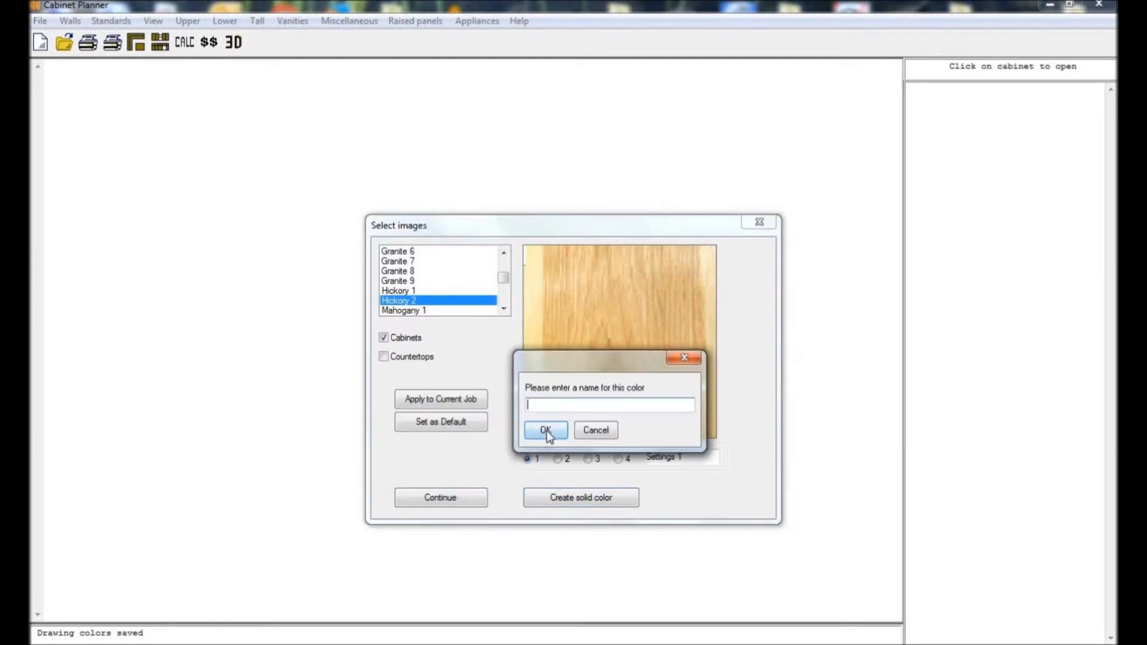
left_click(546, 430)
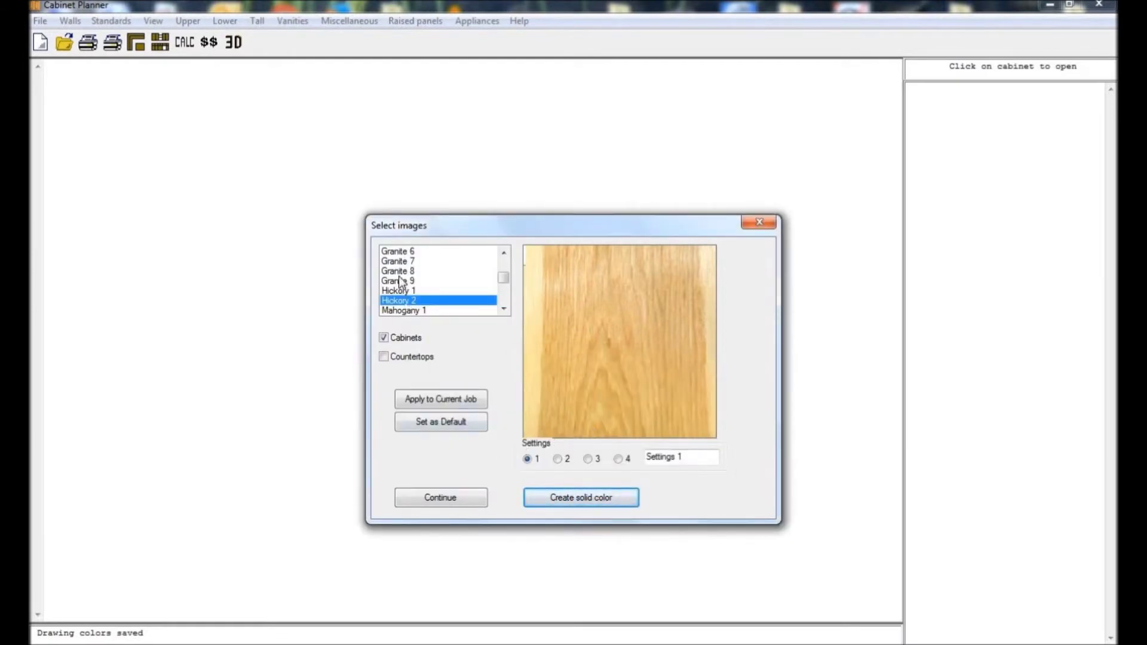
left_click(446, 499)
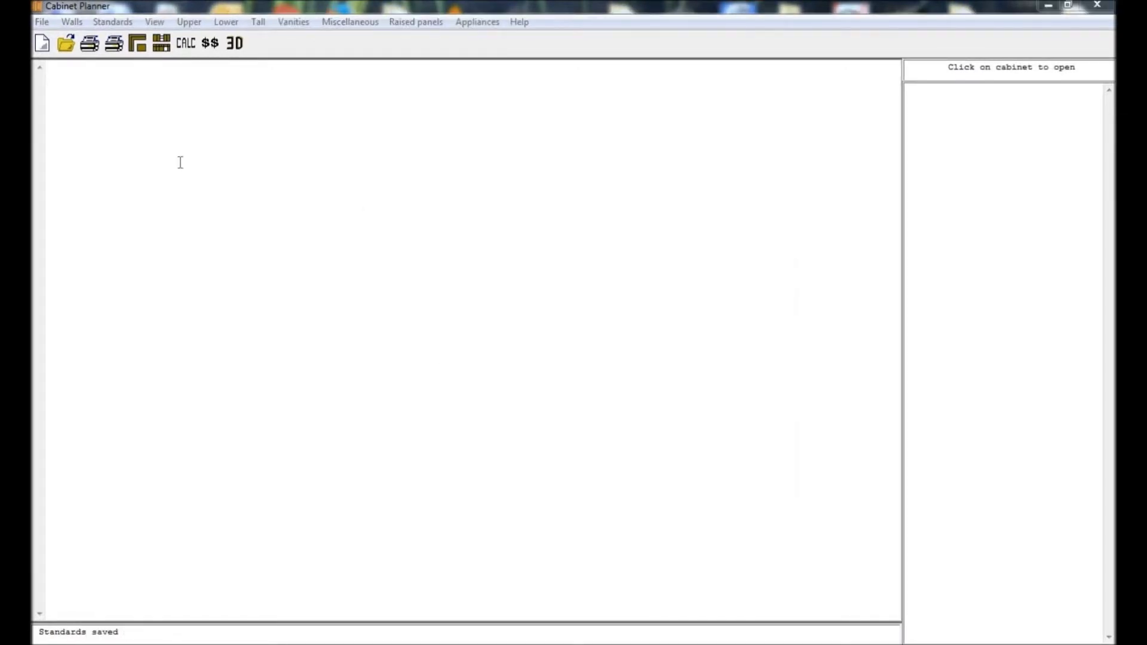
- In General standards, enable reopening the most recent file at startup and keep the font at 14
left_click(114, 22)
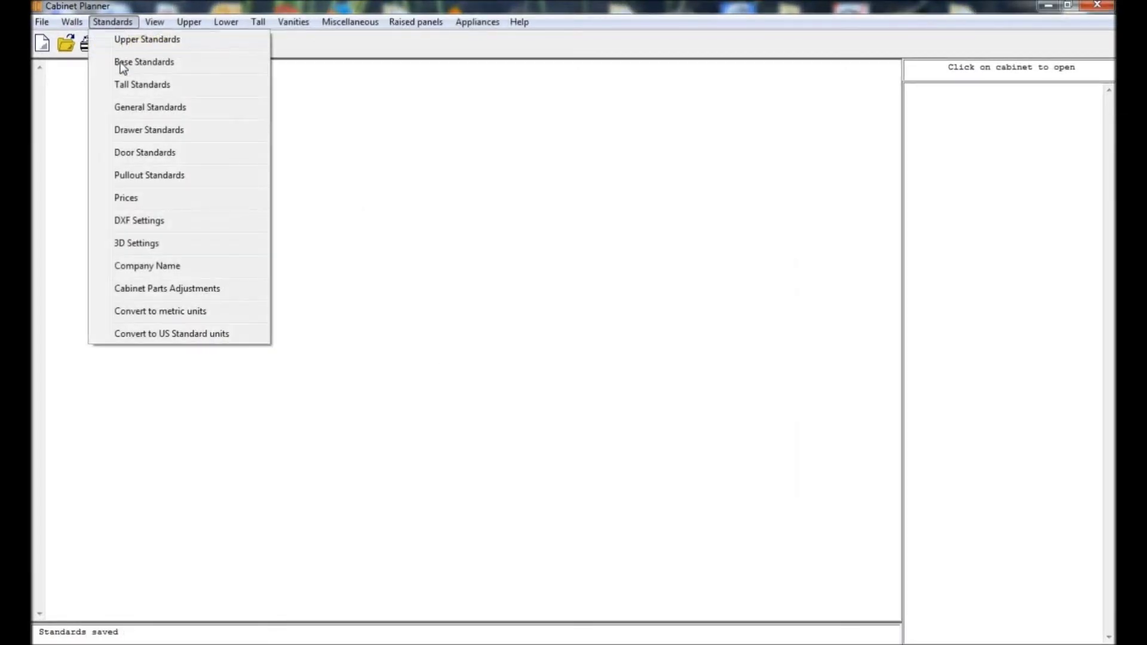
left_click(132, 107)
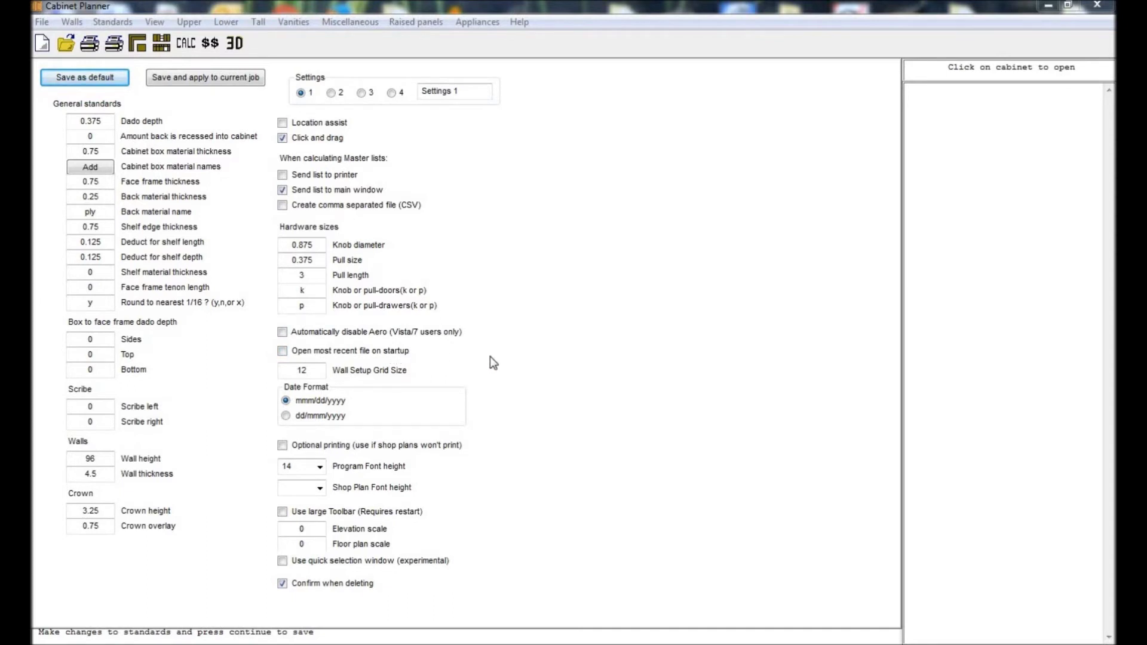
left_click(295, 355)
left_click(320, 467)
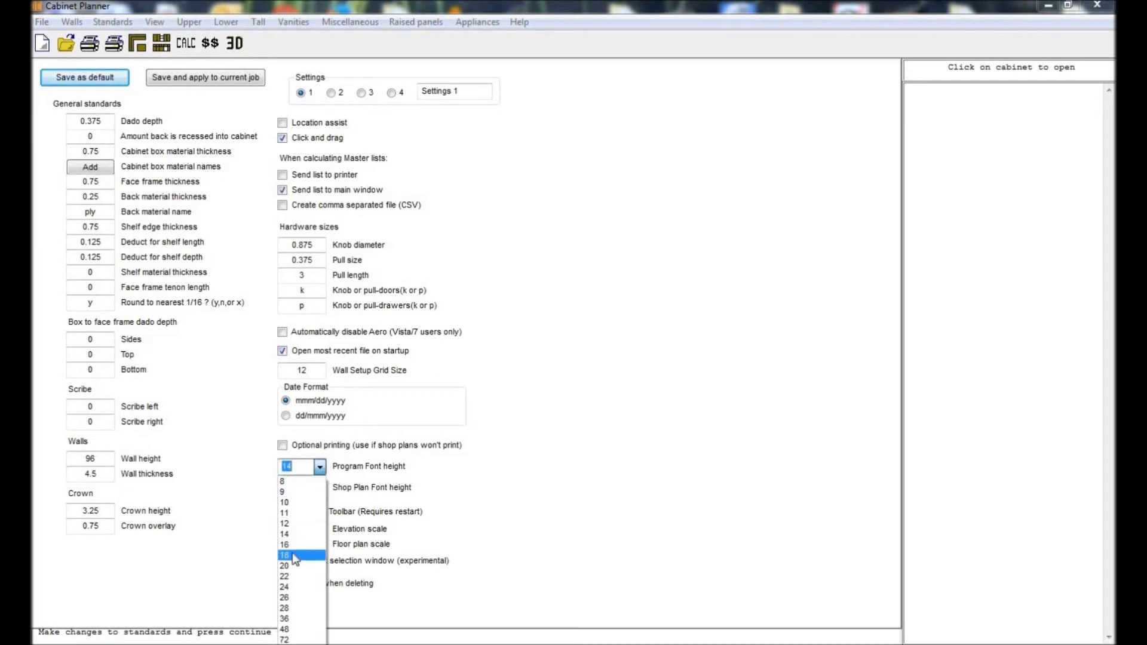
left_click(304, 555)
left_click(320, 469)
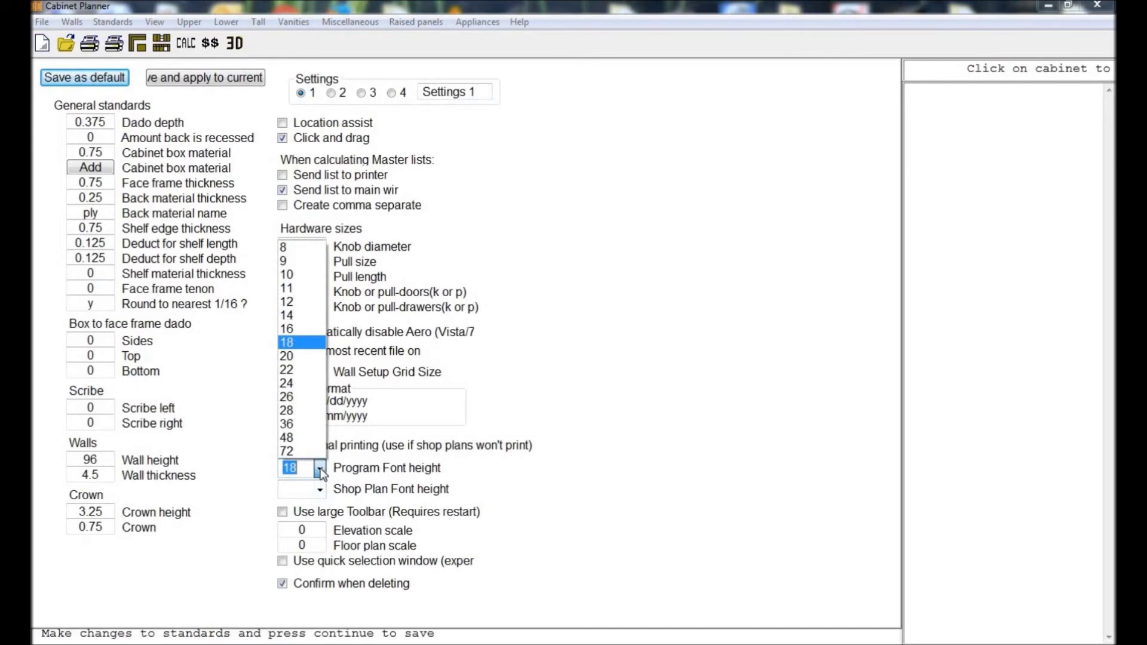
left_click(306, 315)
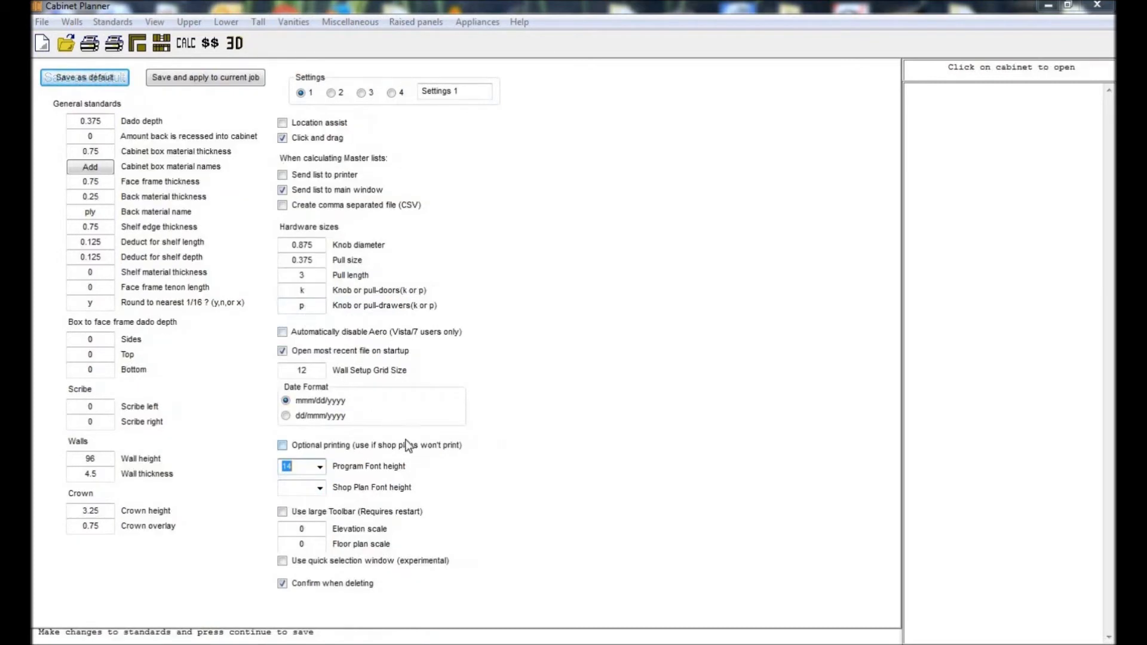
- Save the box material names list and save the general standards as default
left_click(99, 167)
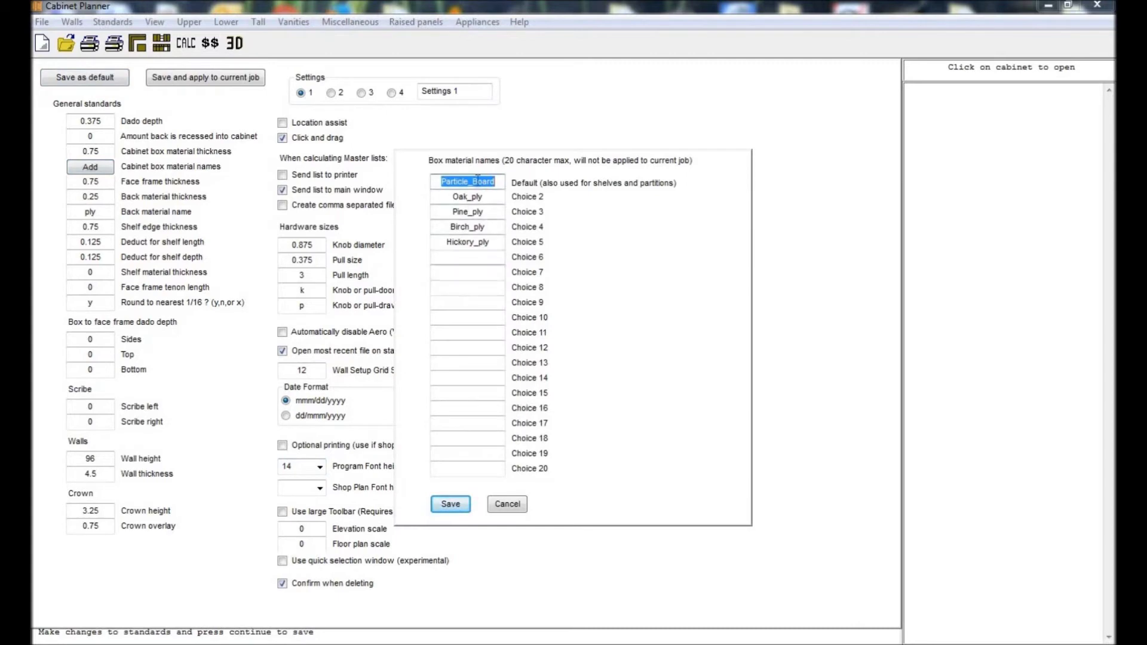
left_click(480, 180)
left_click(495, 181)
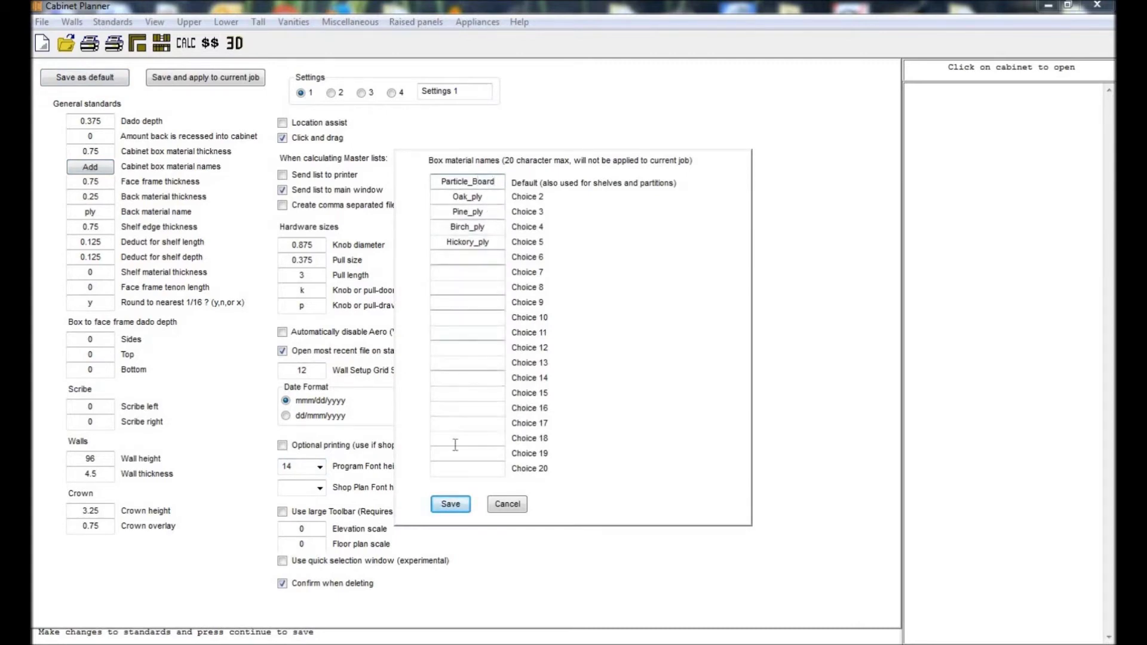
left_click(450, 505)
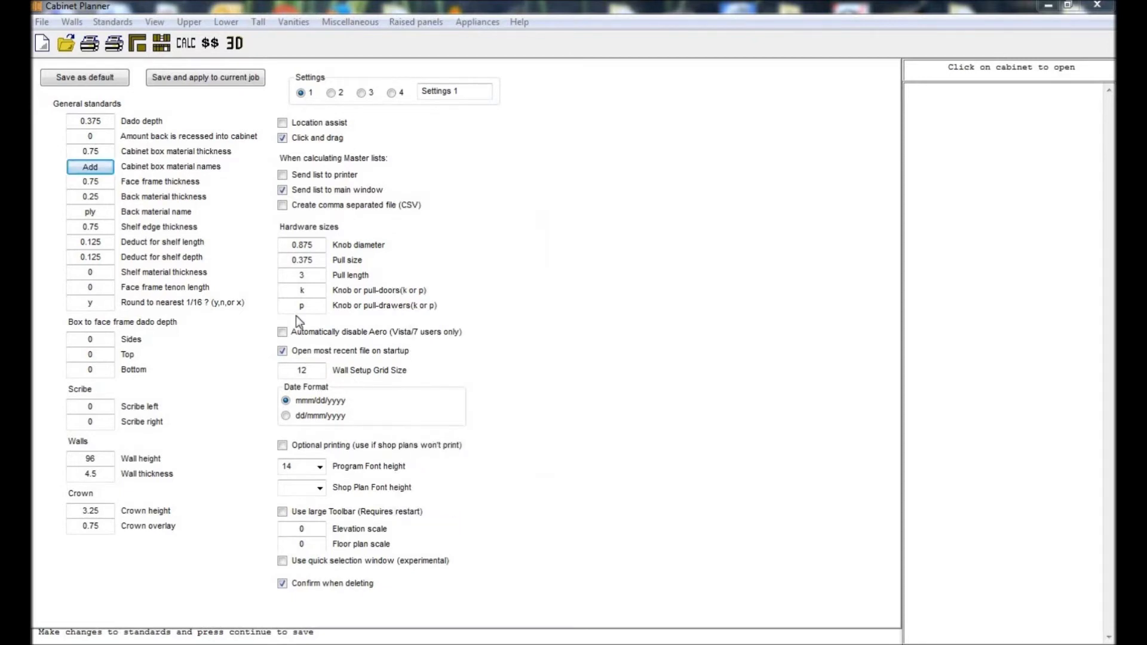
left_click(109, 80)
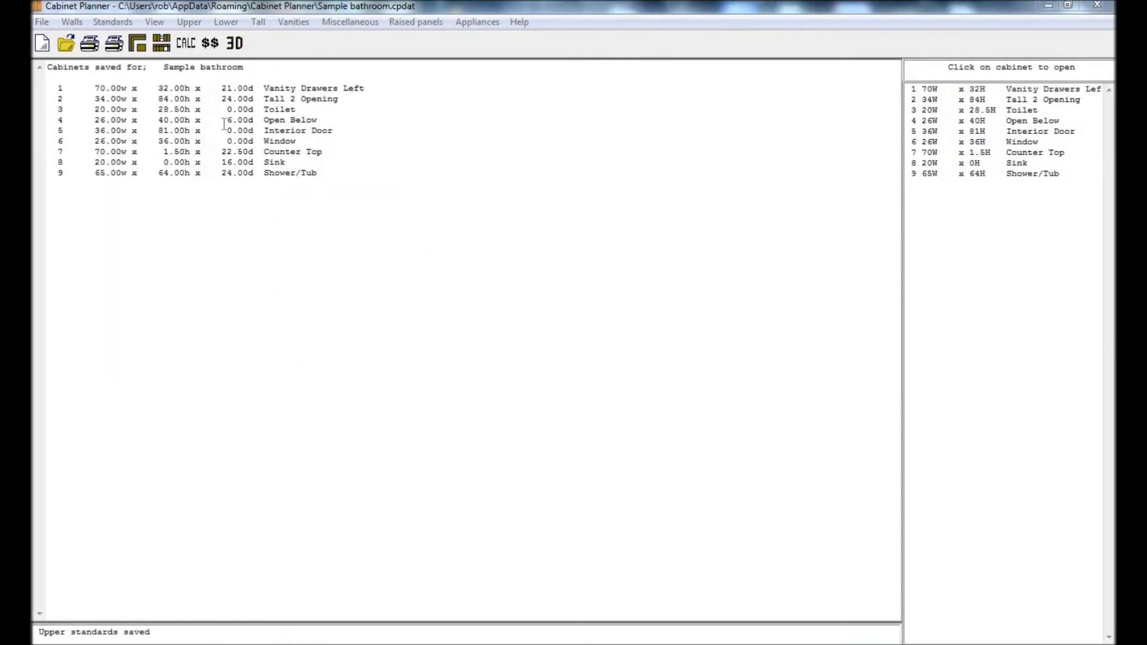
- Preview the door type styles, then save upper standards of 30 high, 12 deep, type 12 door
left_click(112, 22)
left_click(118, 39)
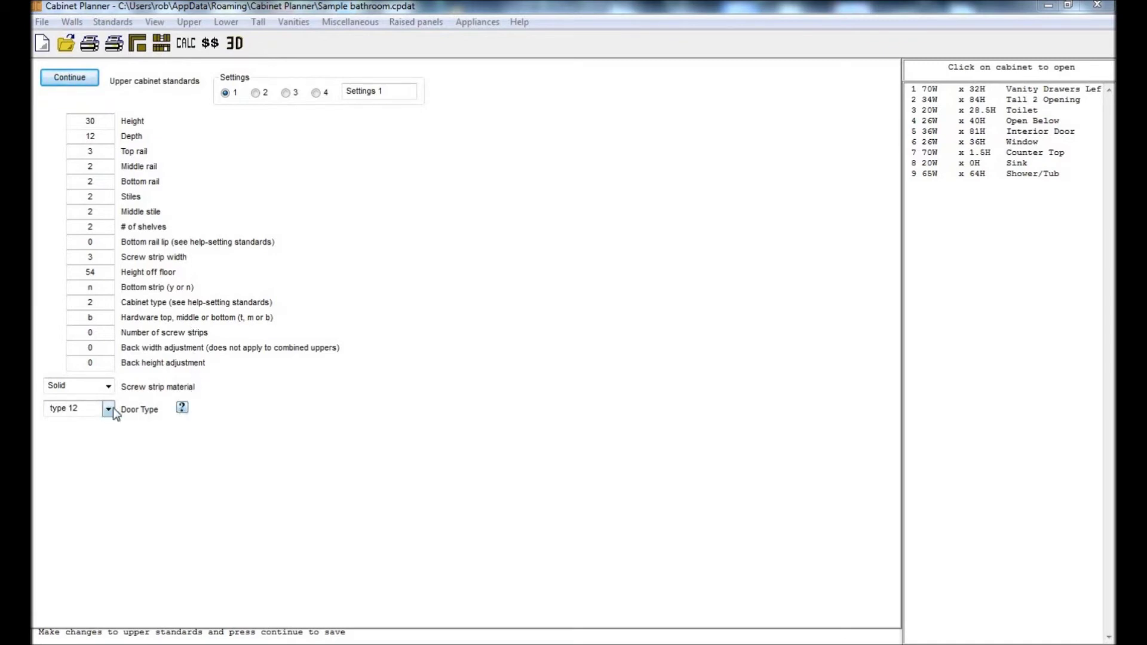
left_click(182, 408)
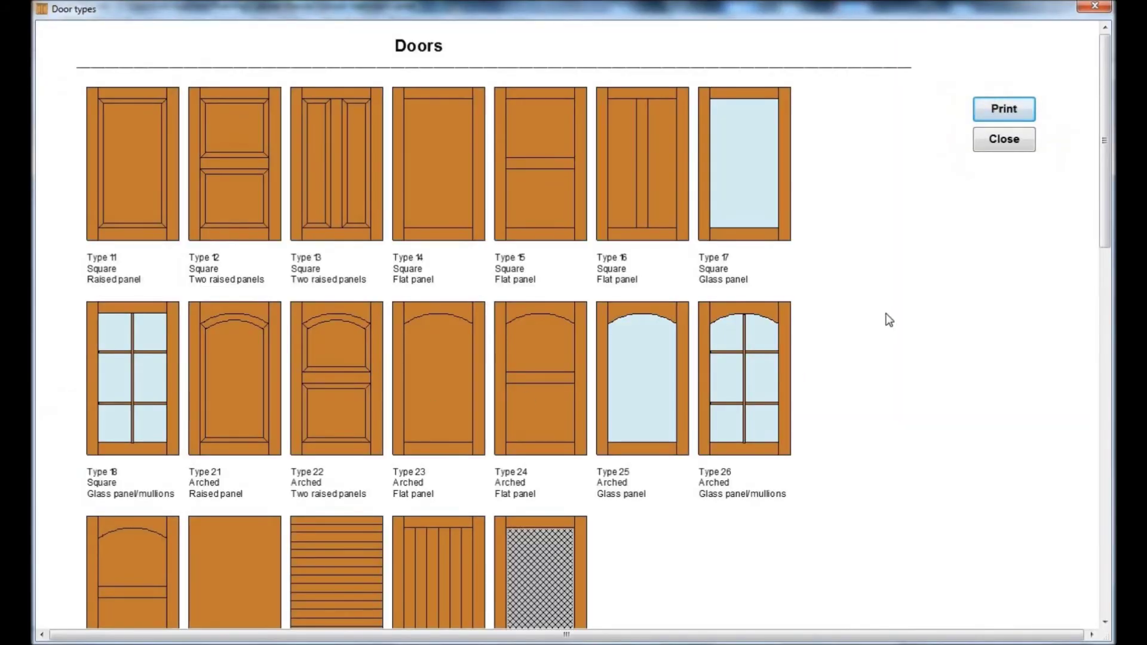
mouse_move(1096, 232)
left_mouse_down()
mouse_move(1098, 285)
mouse_move(1097, 230)
left_mouse_up()
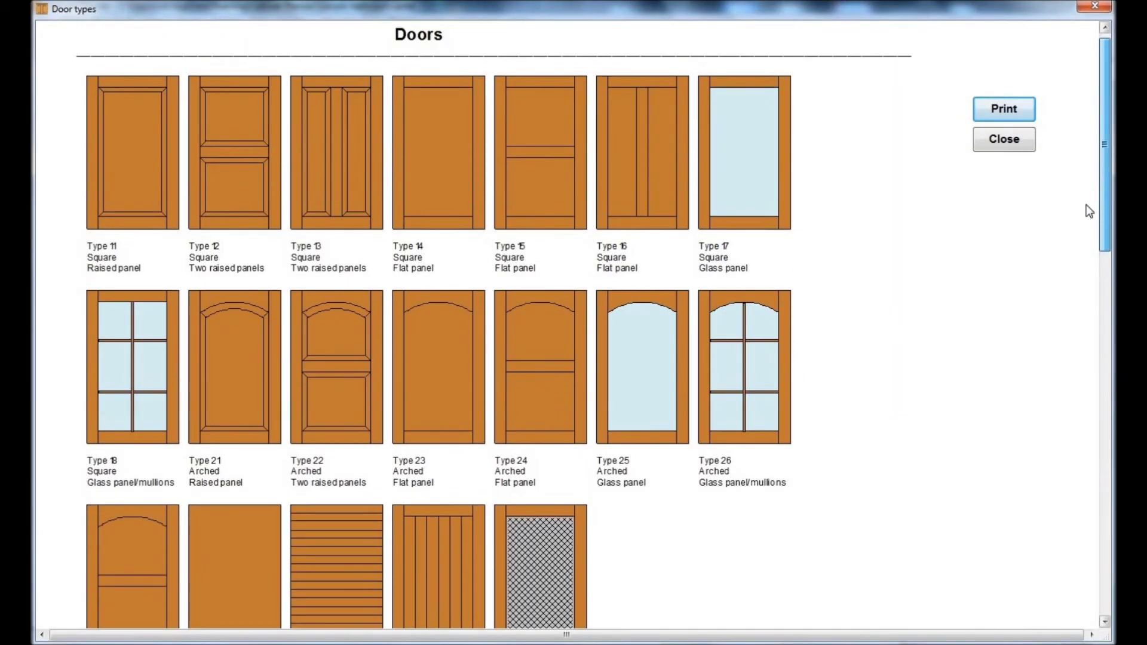
left_click(999, 139)
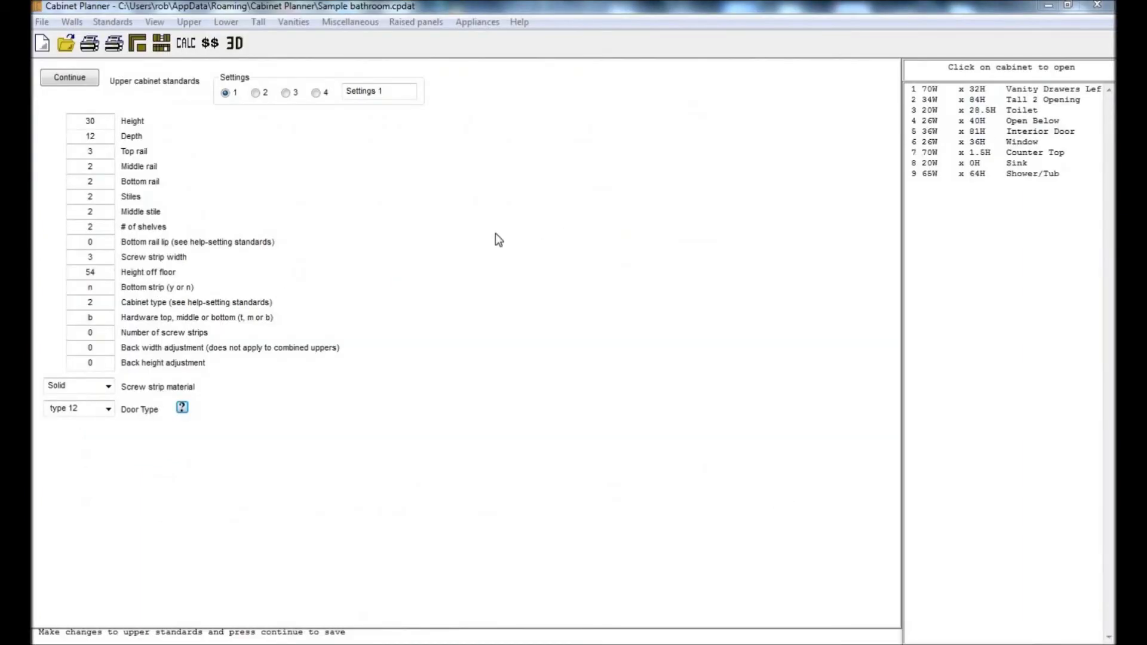
left_click(71, 77)
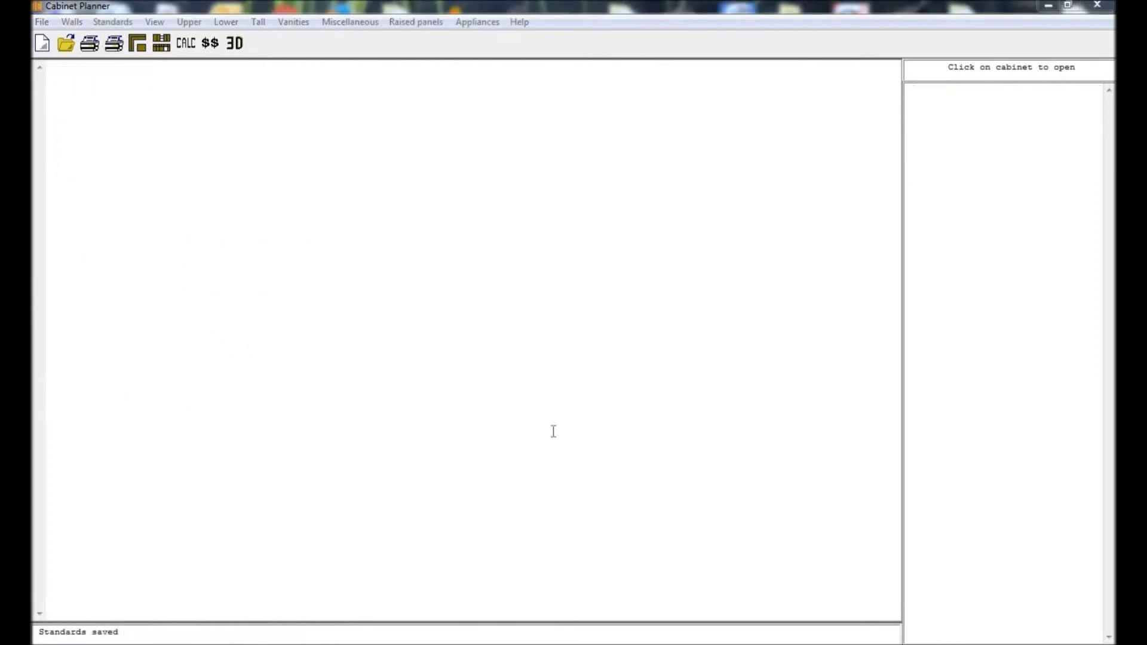
- Save drawer standards of 0.5 PLY boxes, 2.375 stiles and 1.375 rails as default
left_click(118, 20)
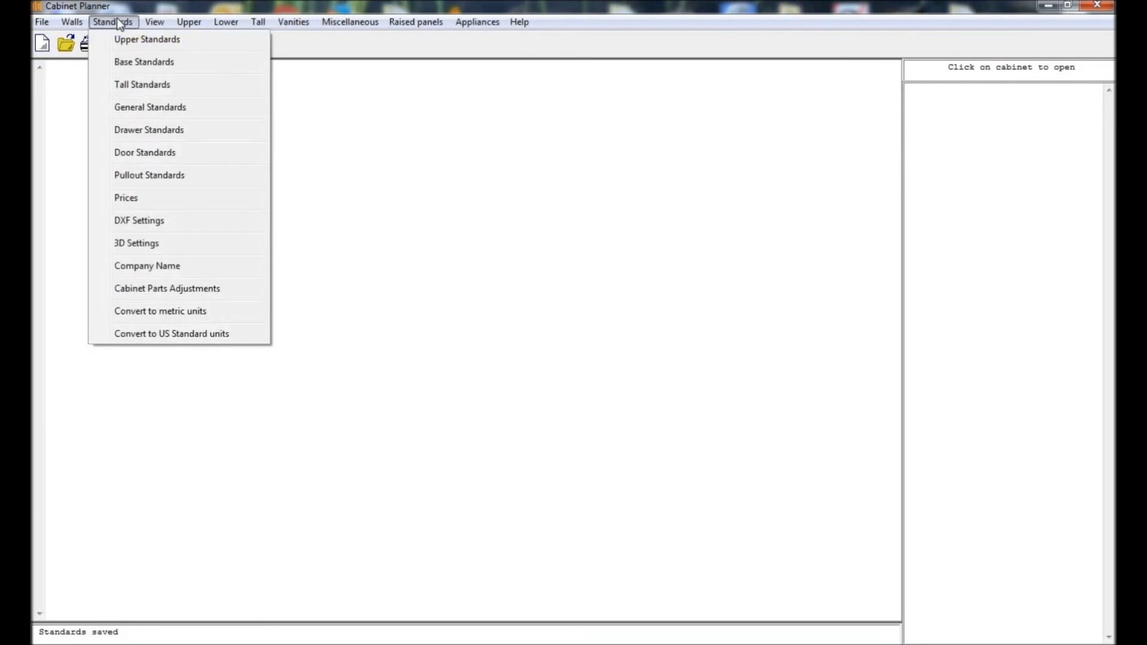
left_click(136, 129)
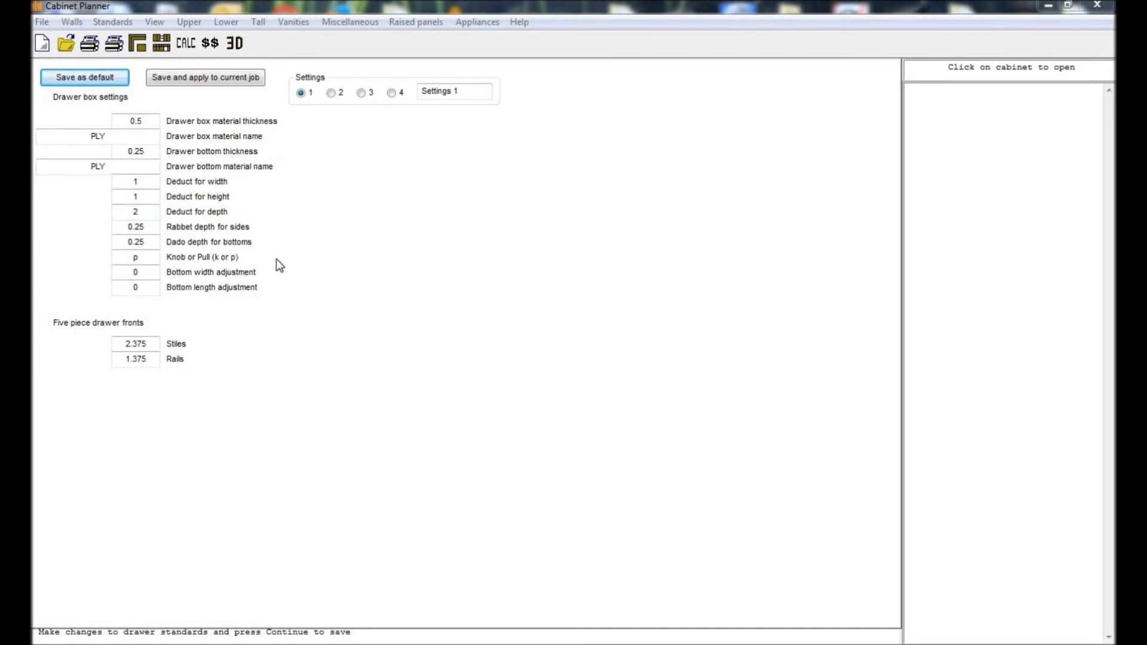
left_click(113, 81)
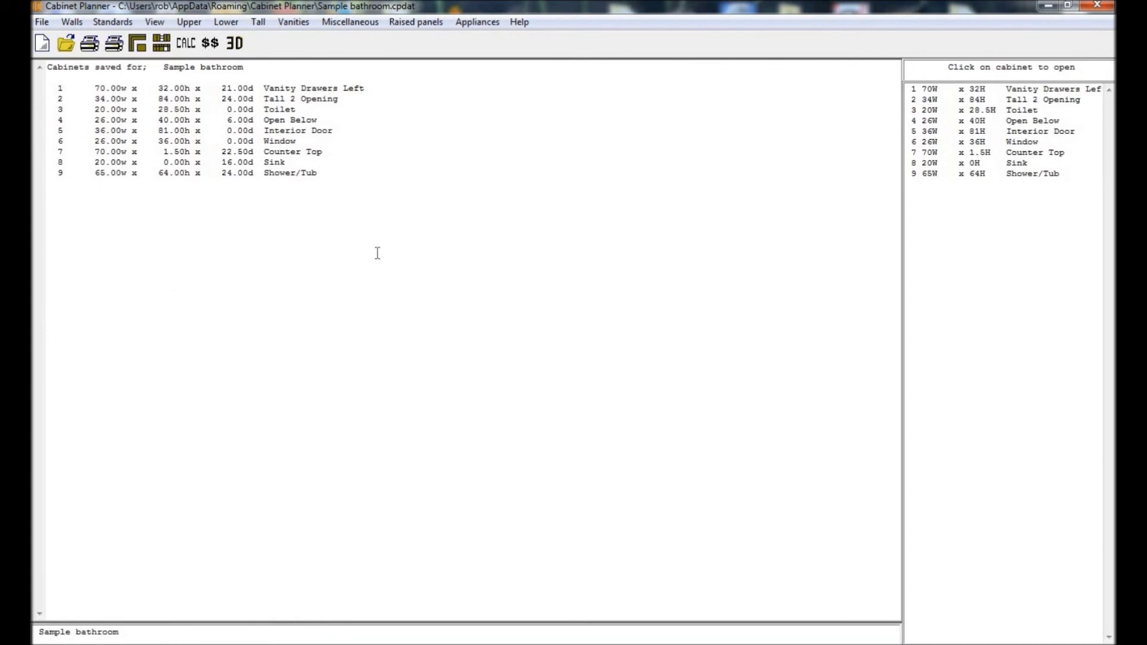
- Open Door Standards, keeping the special overlay type selected
left_click(114, 22)
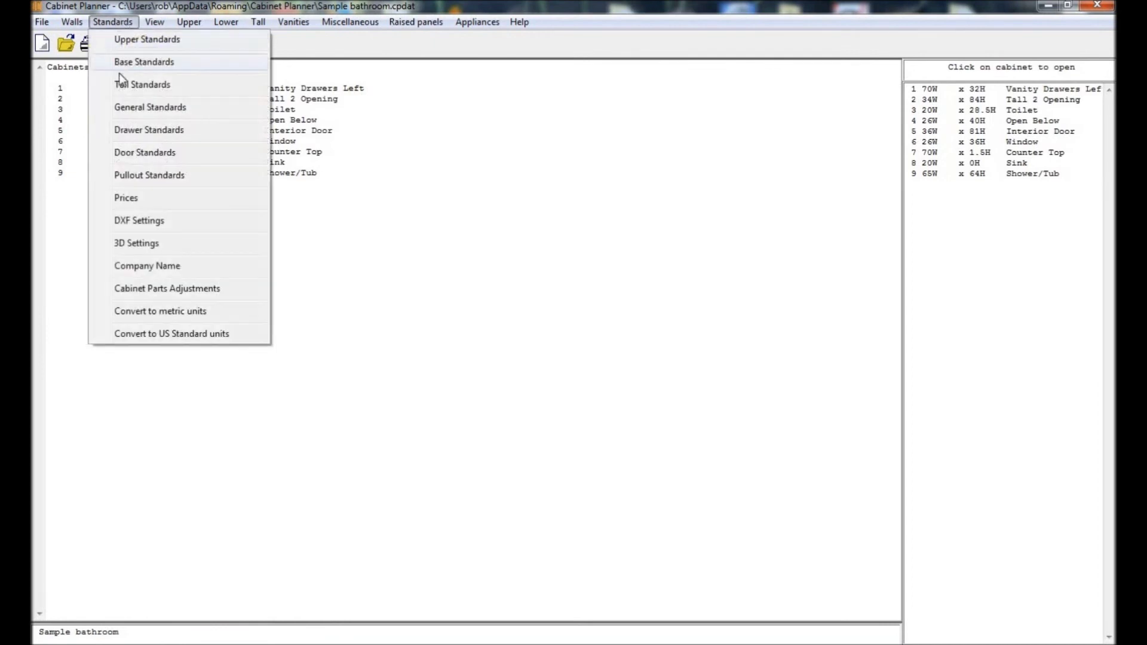
left_click(143, 153)
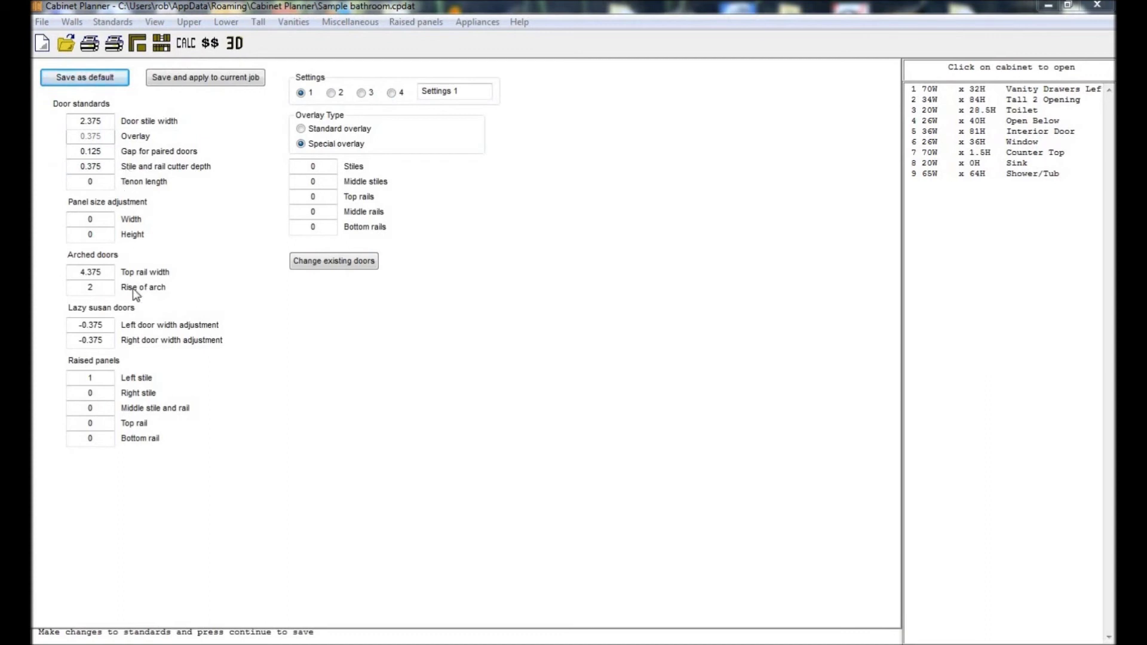
left_click(302, 128)
left_click(301, 144)
- Swap type 11 doors on existing cabinets for type 18, then save door standards as default
left_click(335, 262)
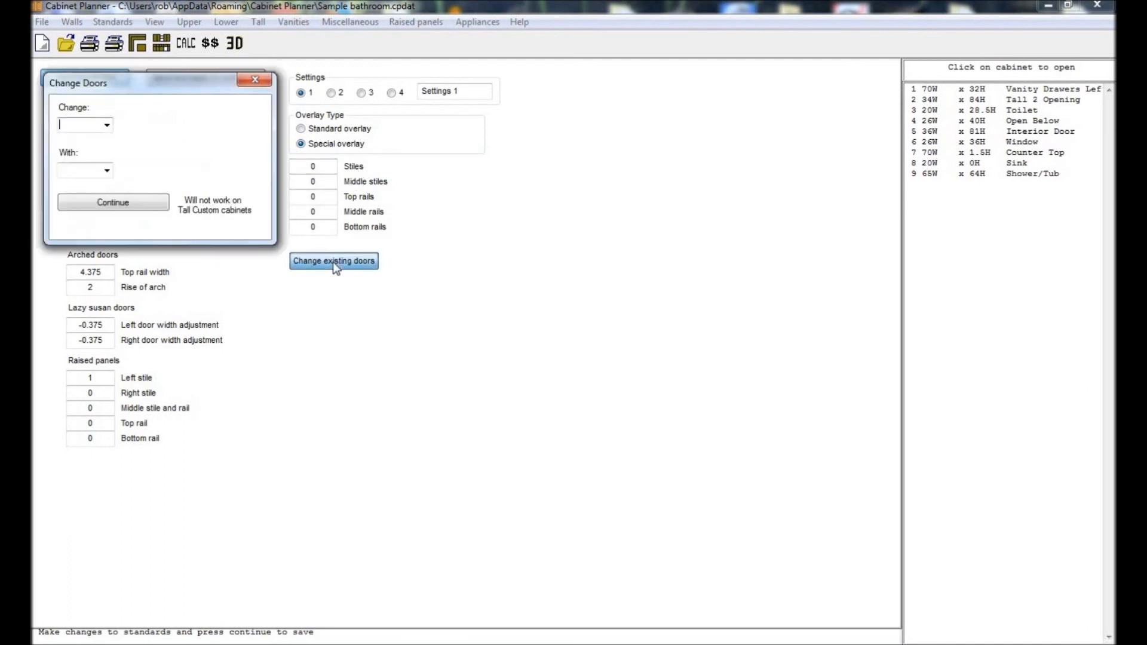
left_click(107, 125)
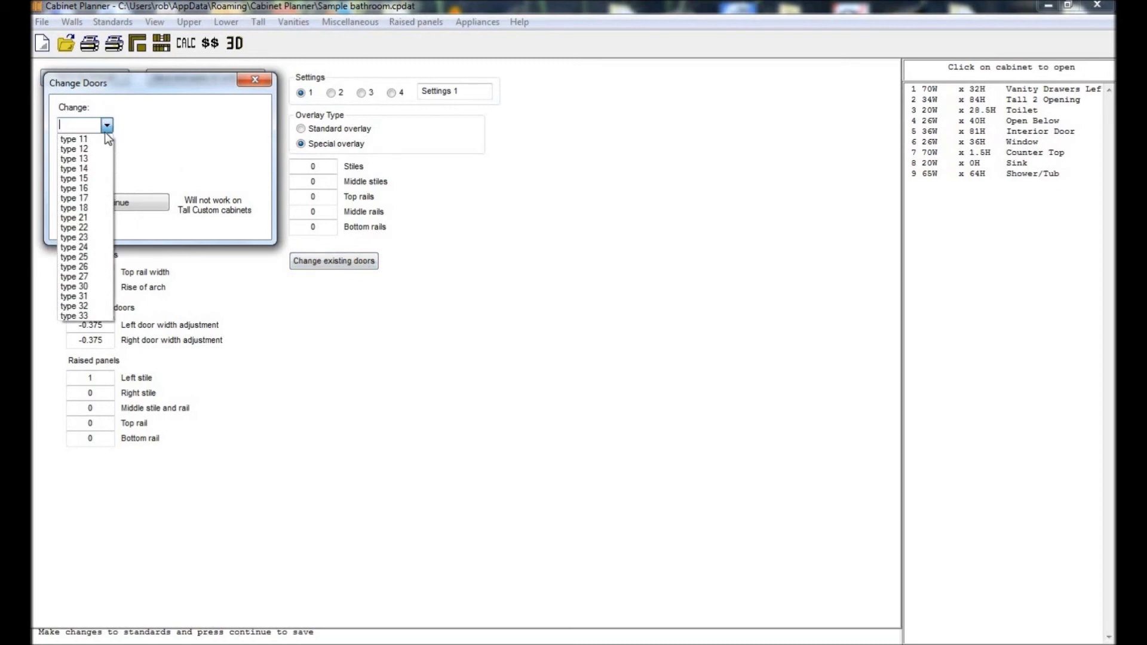
left_click(87, 140)
left_click(106, 170)
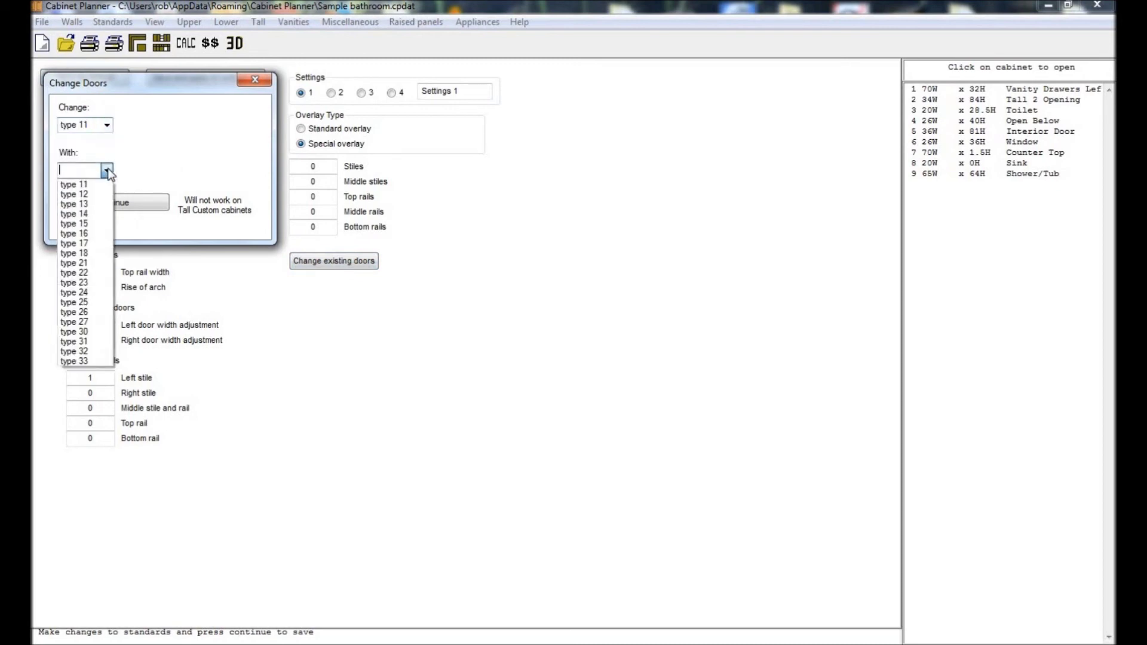
left_click(87, 254)
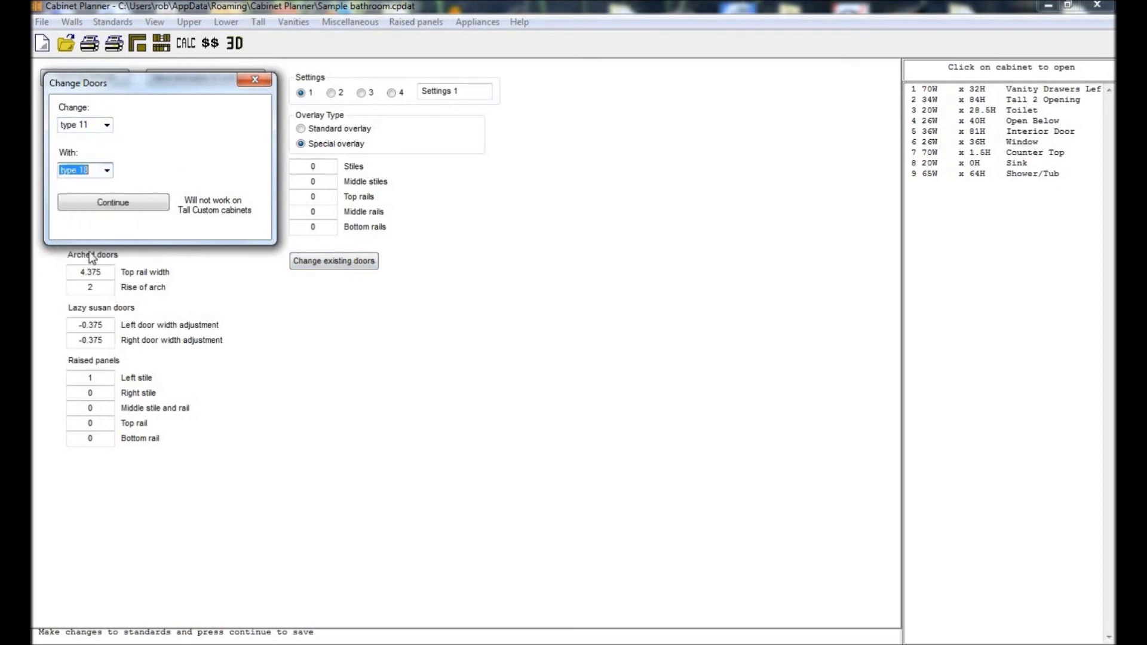
left_click(125, 204)
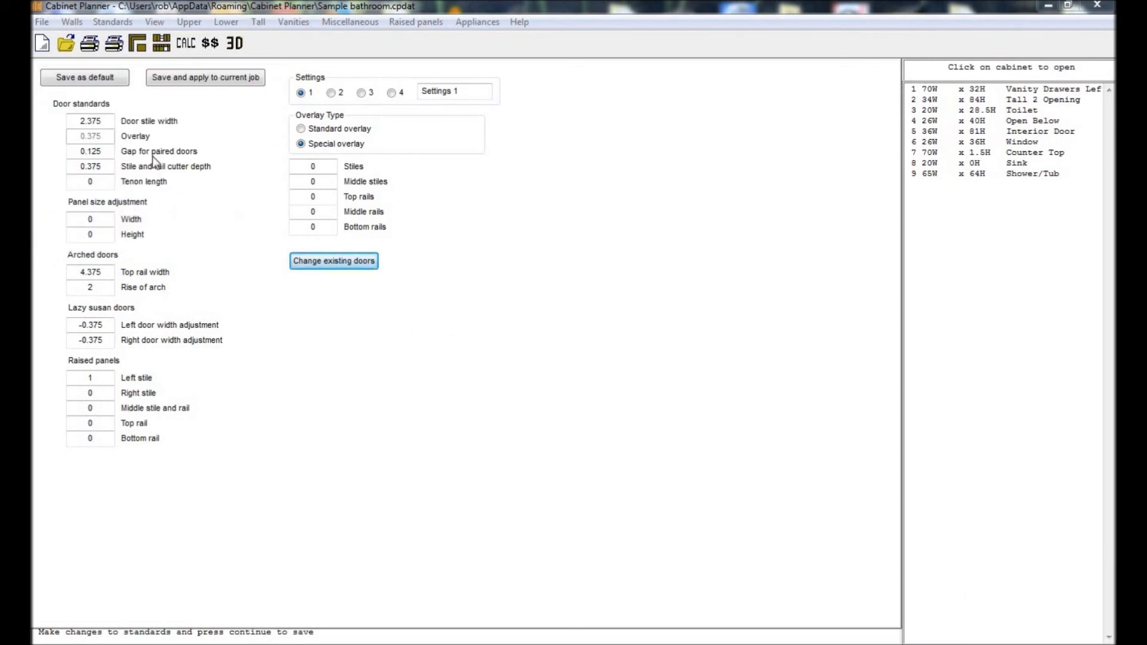
left_click(95, 77)
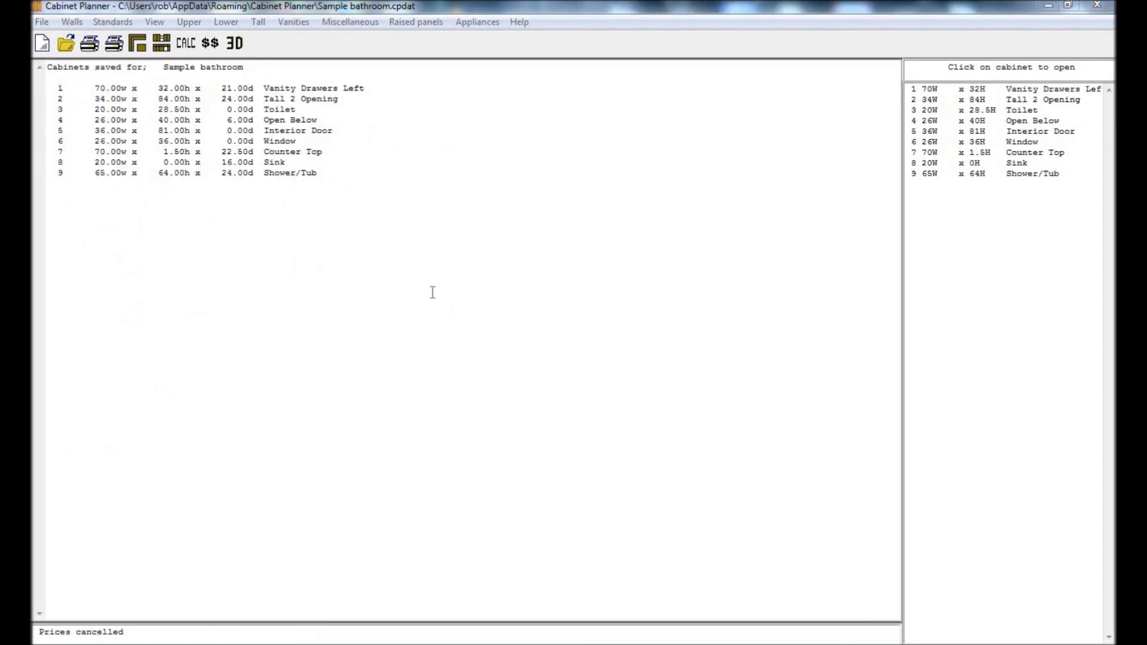
- In Prices, check the Angled Upper and Drawers One Side prices, then open Item 1 misc. items
left_click(118, 22)
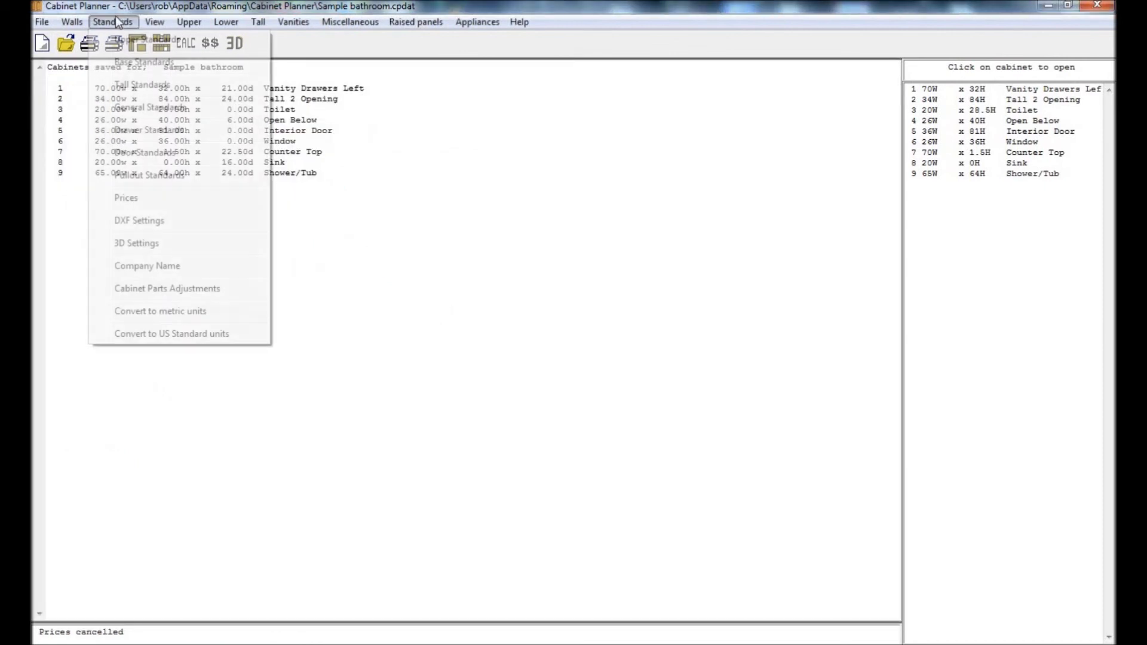
left_click(135, 195)
left_click_drag(87, 168, 76, 168)
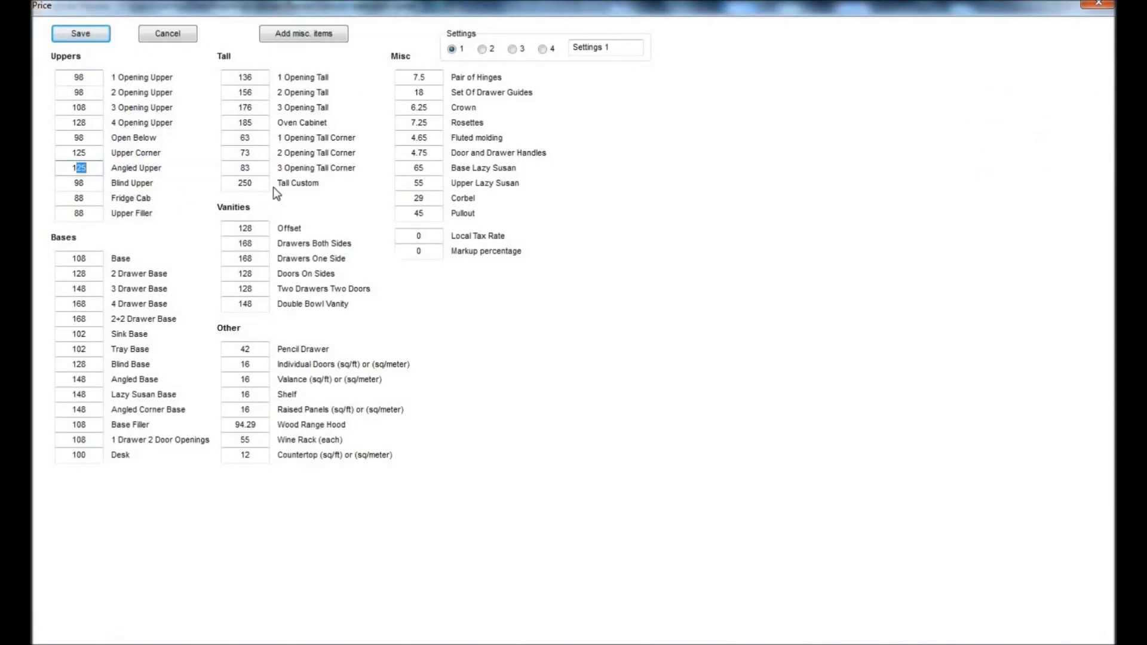
left_click_drag(260, 258, 237, 258)
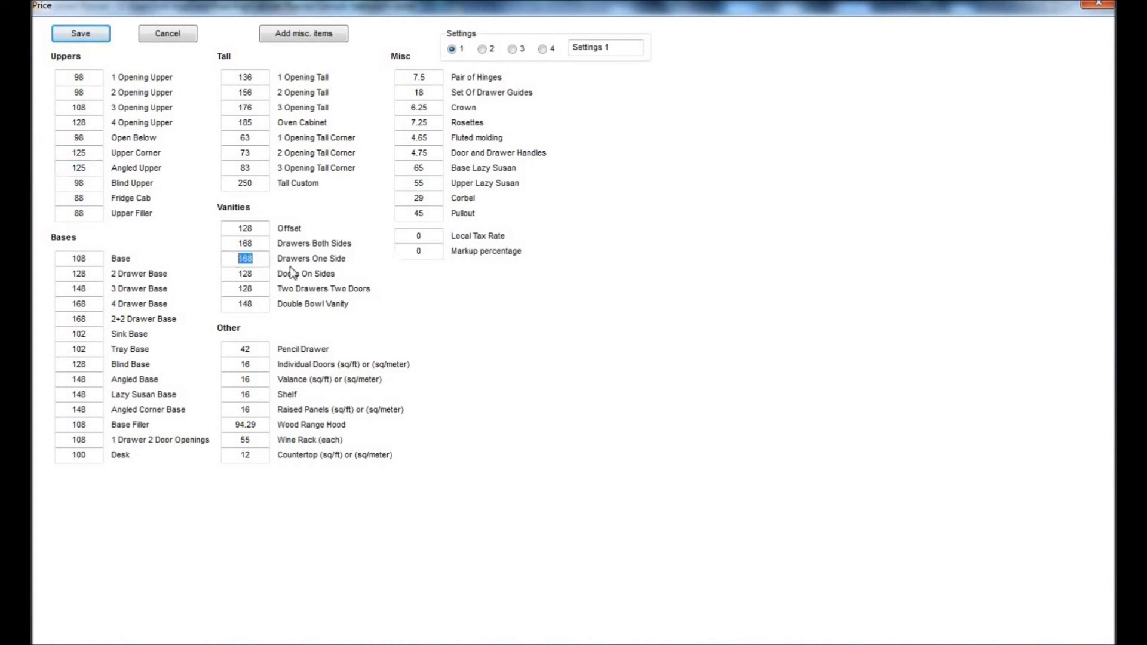
left_click(299, 33)
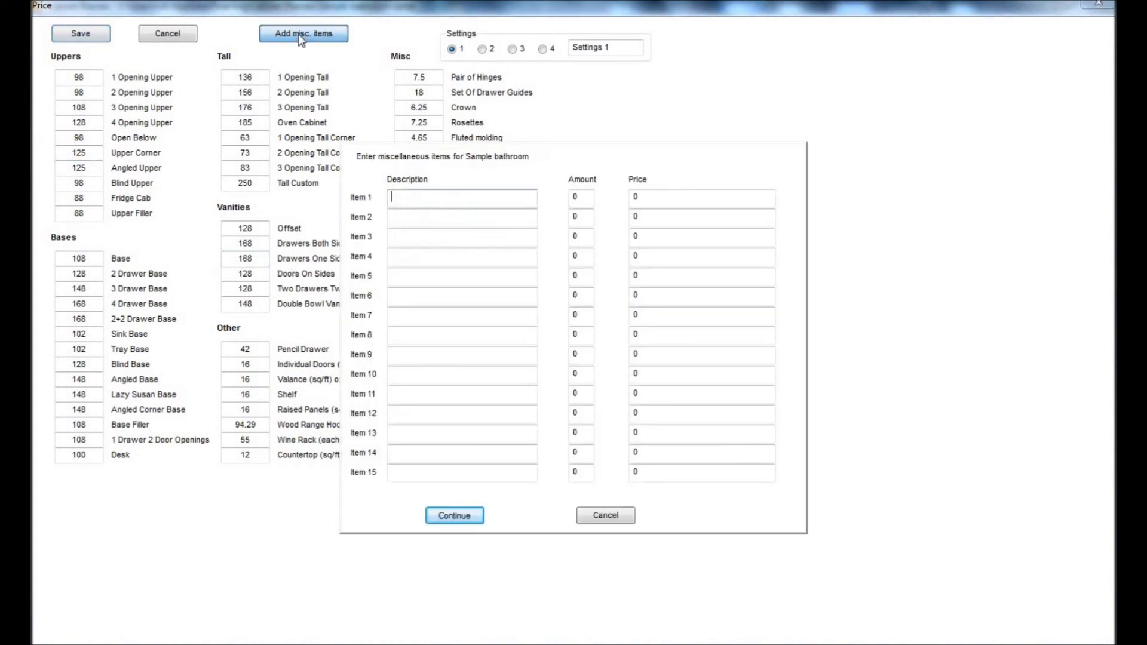
left_click(578, 198)
left_click(659, 198)
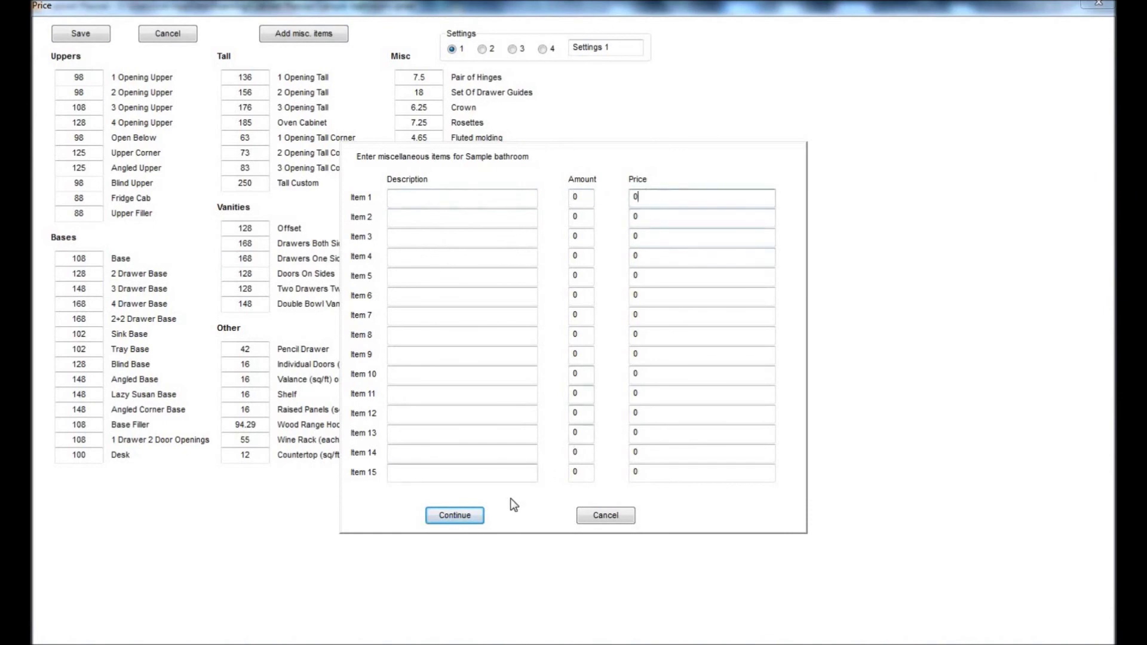